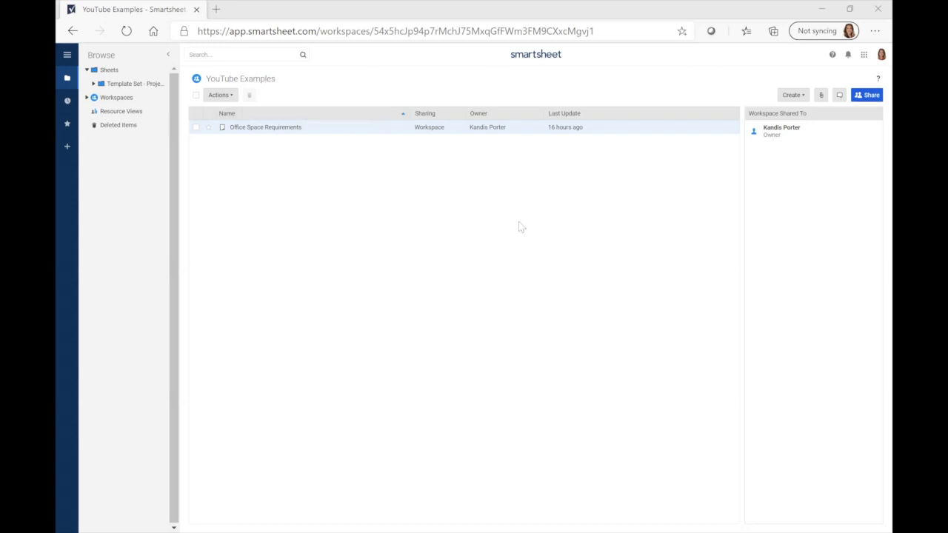
Open the Office Space Requirements sheet from the workspace list
{"action": "left_click", "coordinate": [803, 96]}
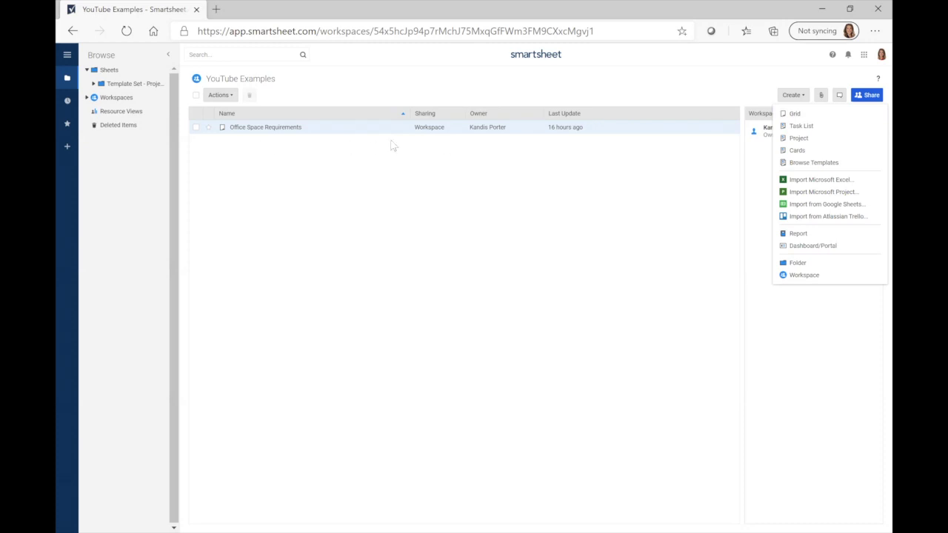
{"action": "left_click", "coordinate": [417, 165]}
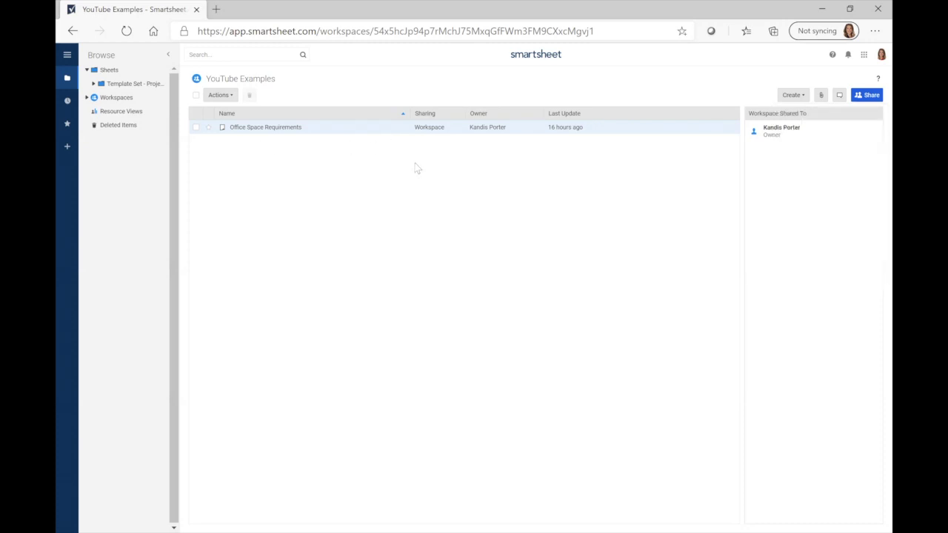
{"action": "left_click", "coordinate": [280, 129]}
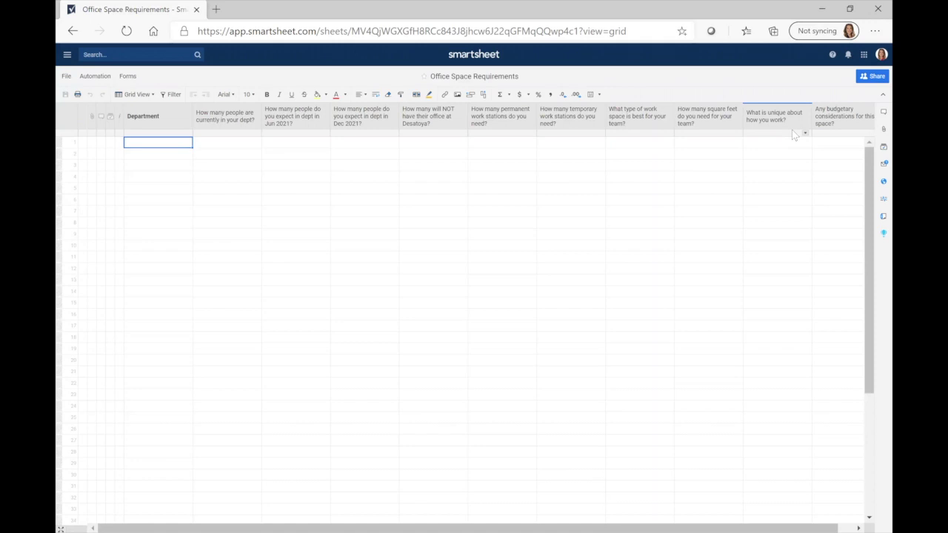
{"action": "right_click", "coordinate": [151, 131]}
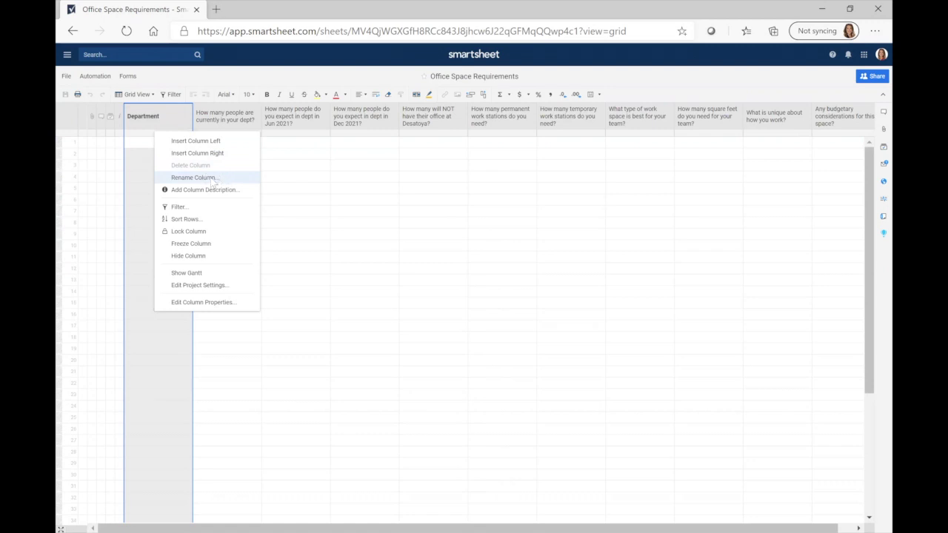
{"action": "left_click", "coordinate": [357, 178]}
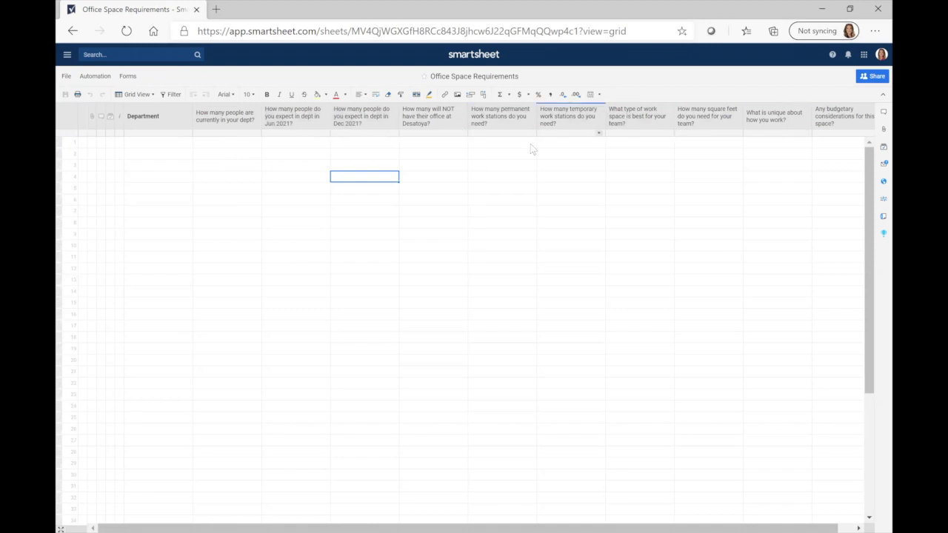
Insert a new column left of the 'How many people are currently in your dept?' column
{"action": "right_click", "coordinate": [228, 121]}
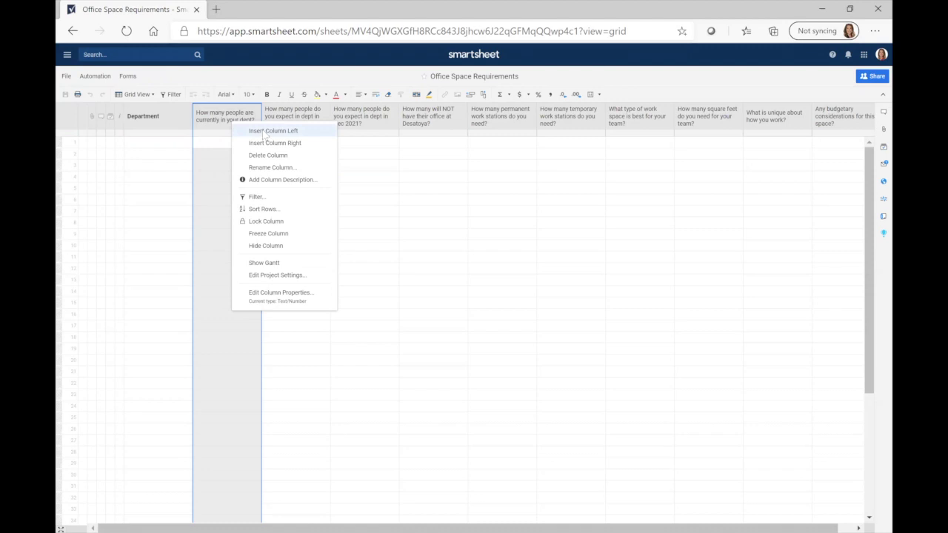
{"action": "left_click", "coordinate": [265, 132]}
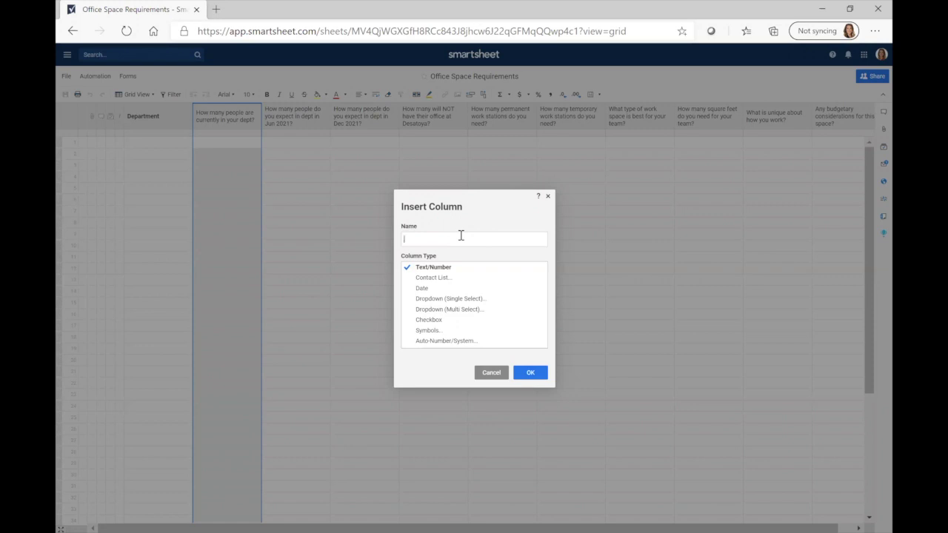
Name the new Text/Number column 'Name' and add it to the sheet
{"action": "type", "text": "Name"}
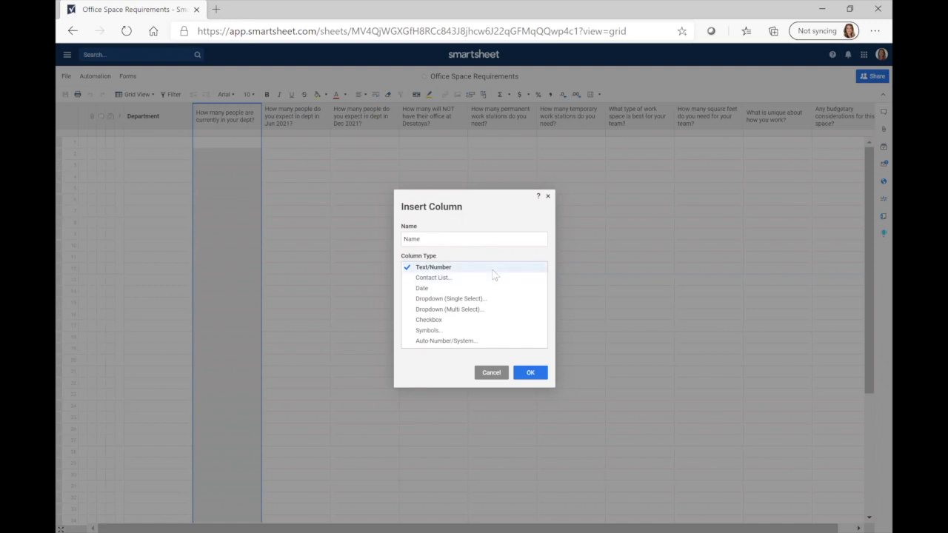
{"action": "left_click", "coordinate": [527, 375]}
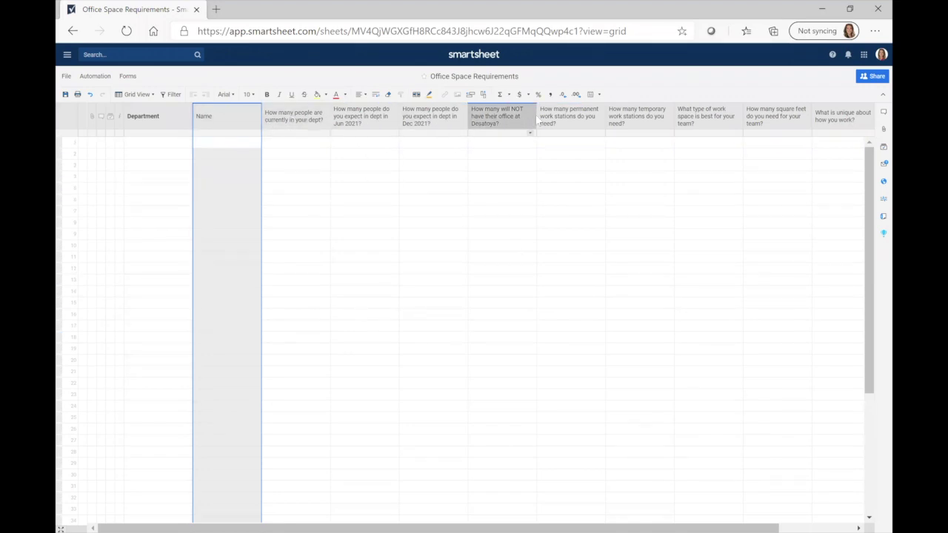
{"action": "right_click", "coordinate": [365, 124]}
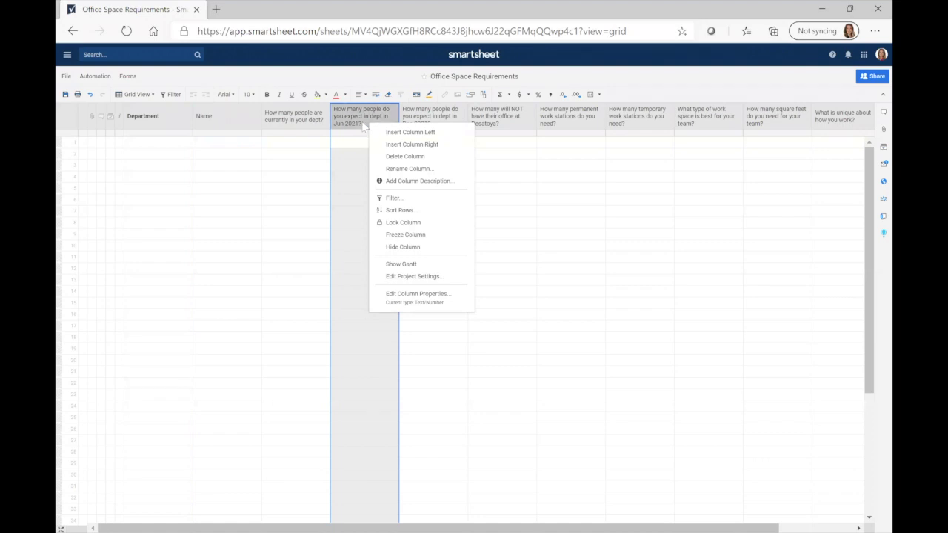
{"action": "left_click", "coordinate": [409, 168]}
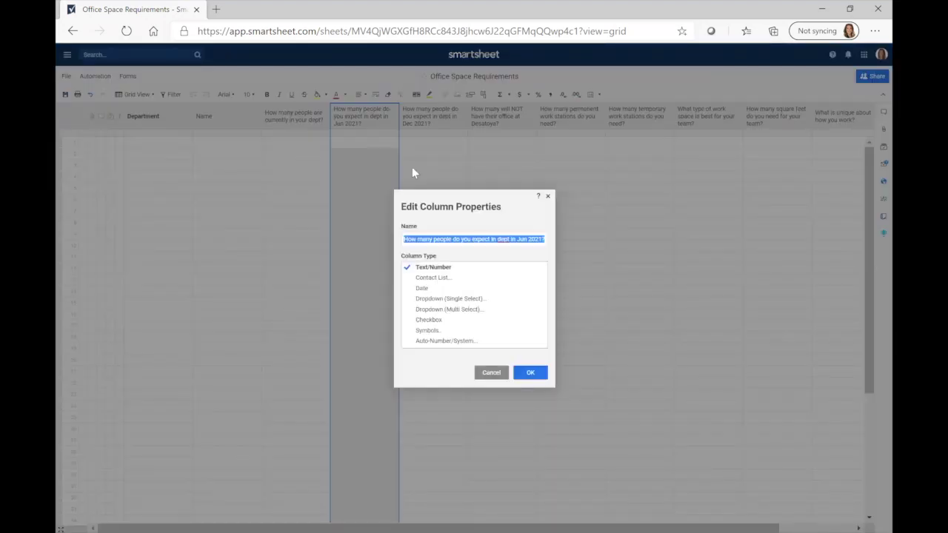
{"action": "key", "text": "End"}
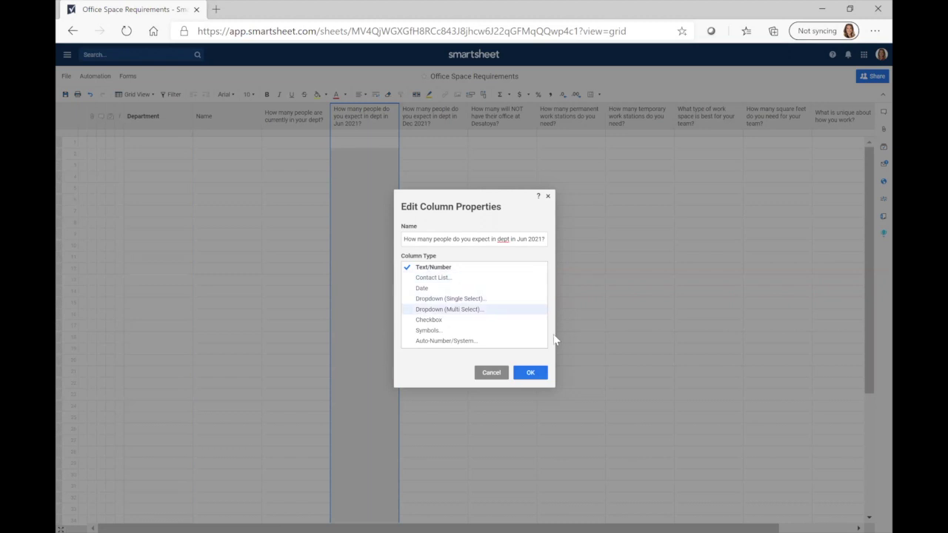
{"action": "left_click", "coordinate": [531, 374]}
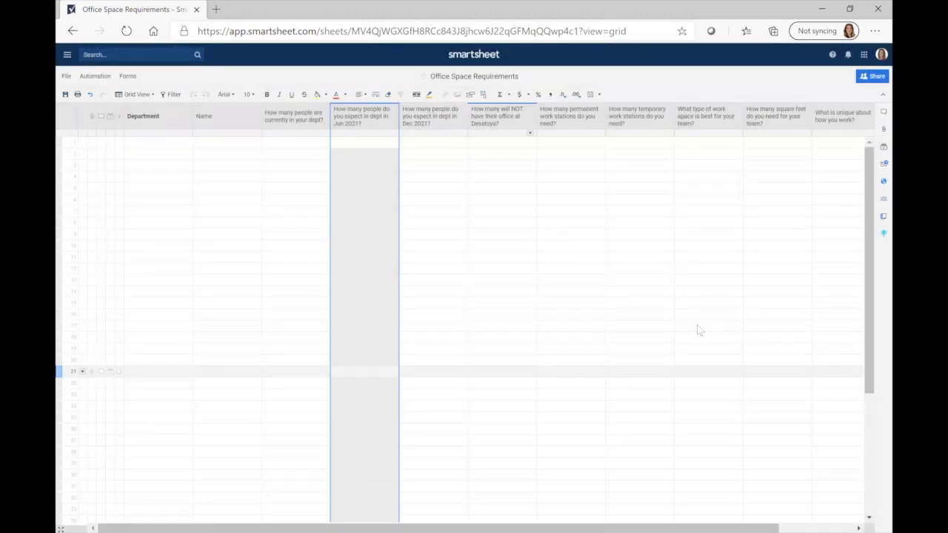
{"action": "left_click_drag", "start_coordinate": [527, 527], "coordinate": [619, 527]}
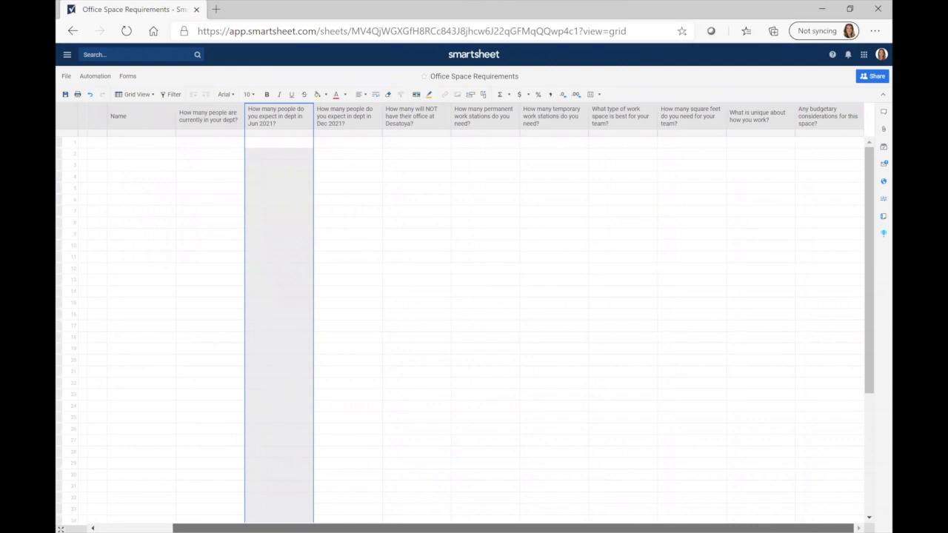
{"action": "scroll", "coordinate": [197, 170], "scroll_direction": "left", "scroll_amount": 2}
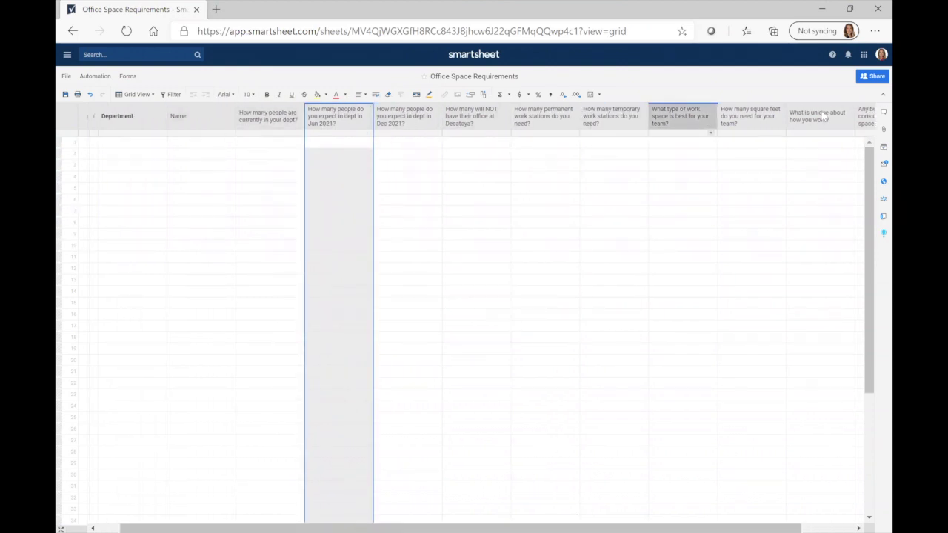
{"action": "left_click_drag", "start_coordinate": [688, 518], "coordinate": [679, 518]}
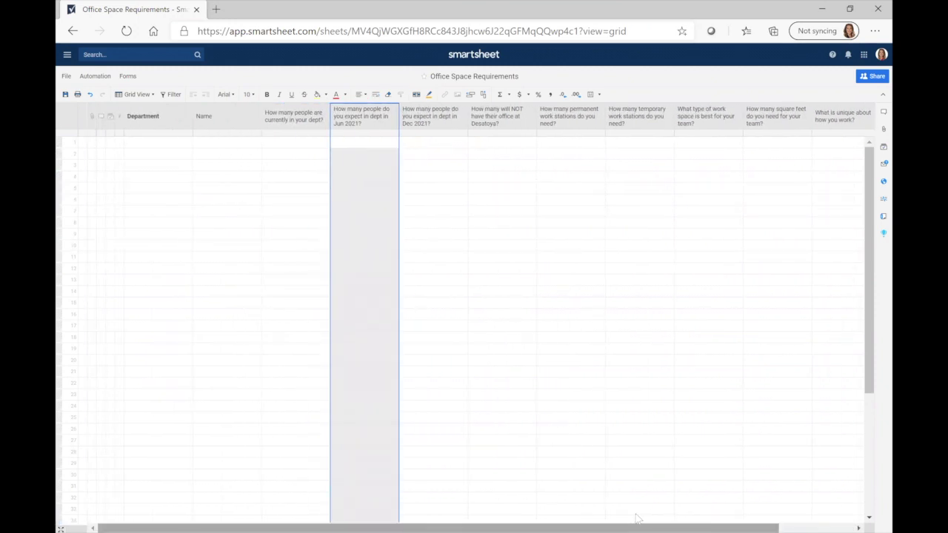
Create a new form from the Office Space Requirements sheet via the Forms menu
{"action": "left_click", "coordinate": [128, 77]}
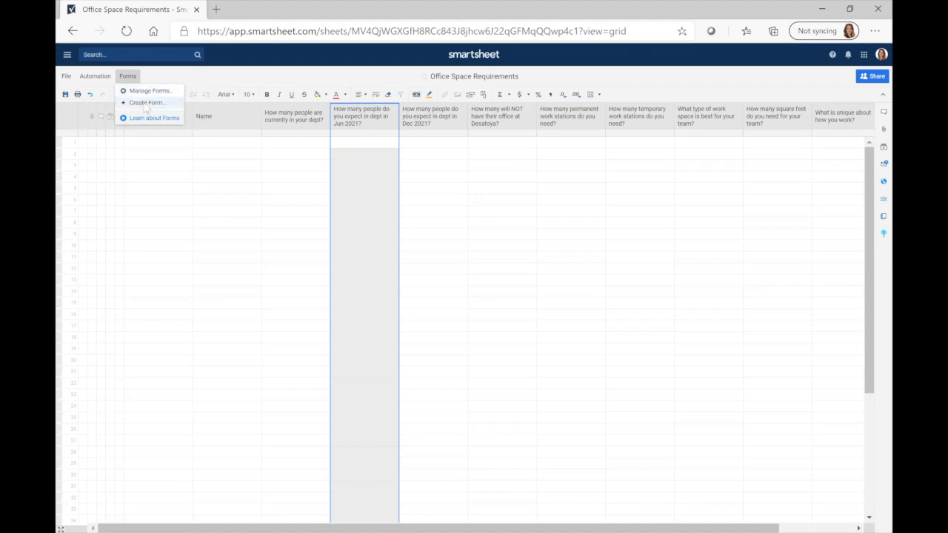
{"action": "left_click", "coordinate": [147, 103]}
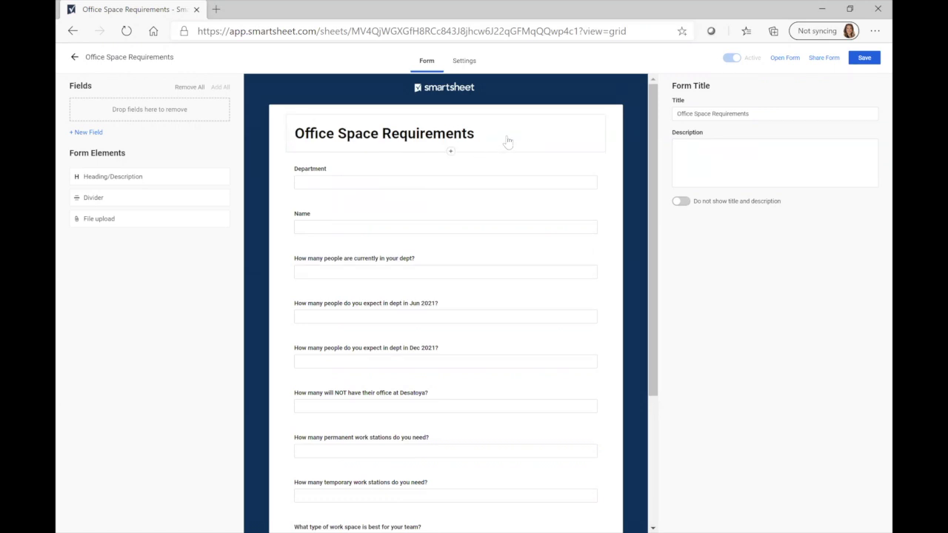
Replace the form title with 'Welcome to 2021! Office Space Requirements Form'
{"action": "left_click_drag", "start_coordinate": [750, 114], "coordinate": [676, 114]}
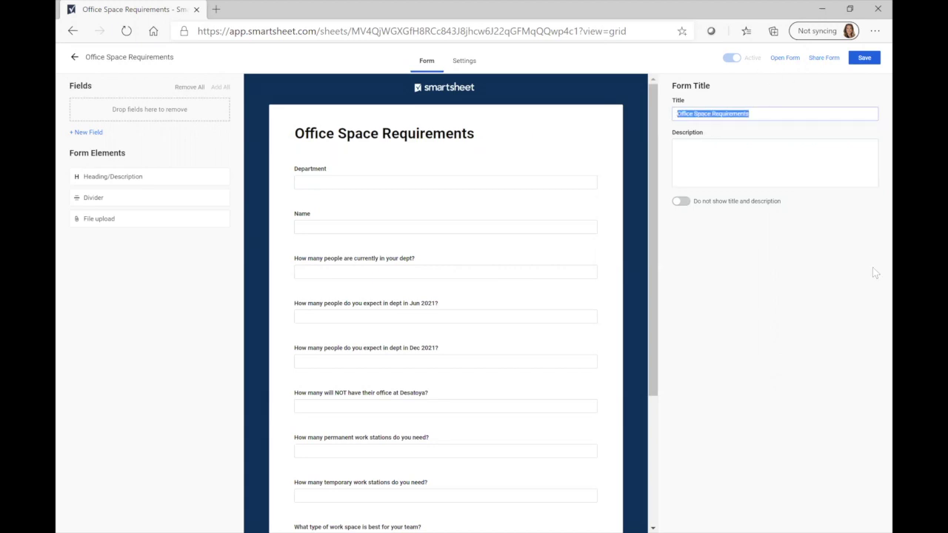
{"action": "type", "text": "Welcome to 2021!  Ofic"}
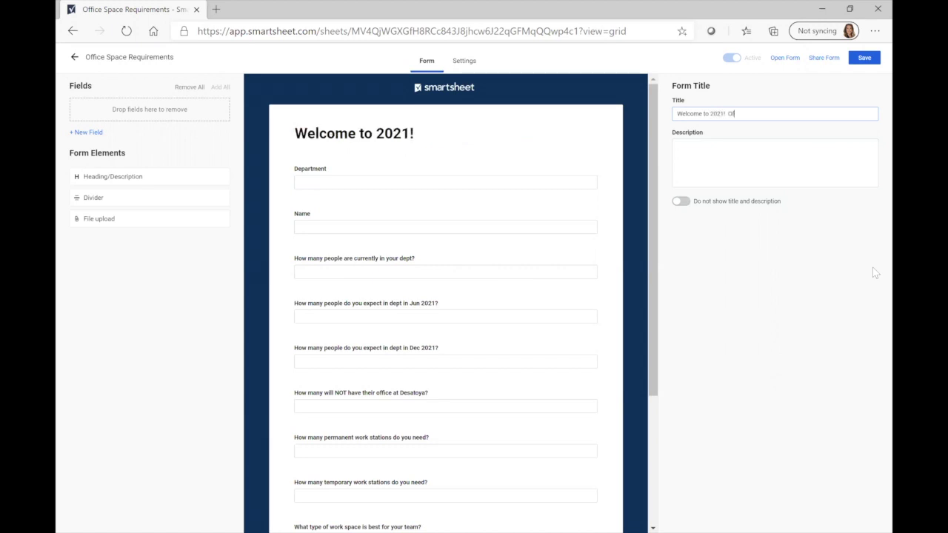
{"action": "key", "text": "BackSpace"}
{"action": "key", "text": "BackSpace"}
{"action": "type", "text": "fice Space R"}
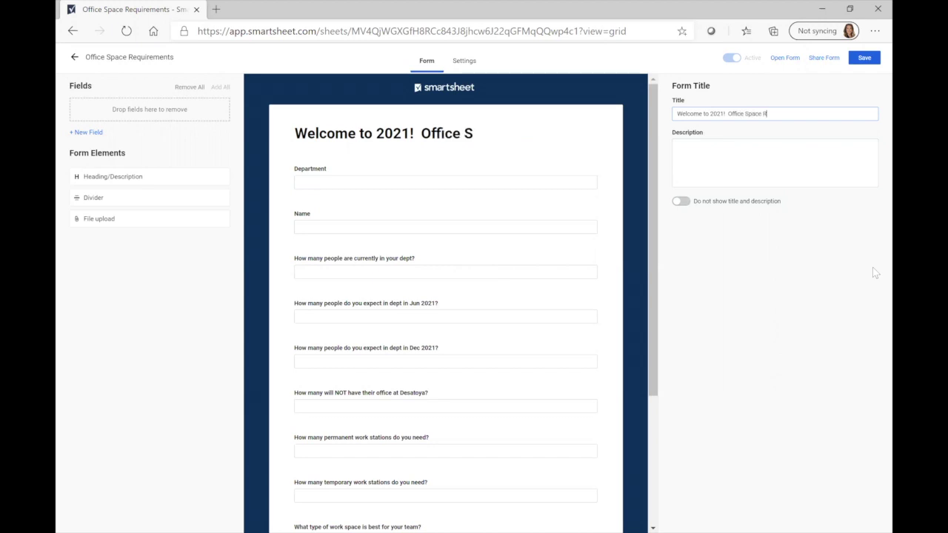
{"action": "type", "text": "equirements Form"}
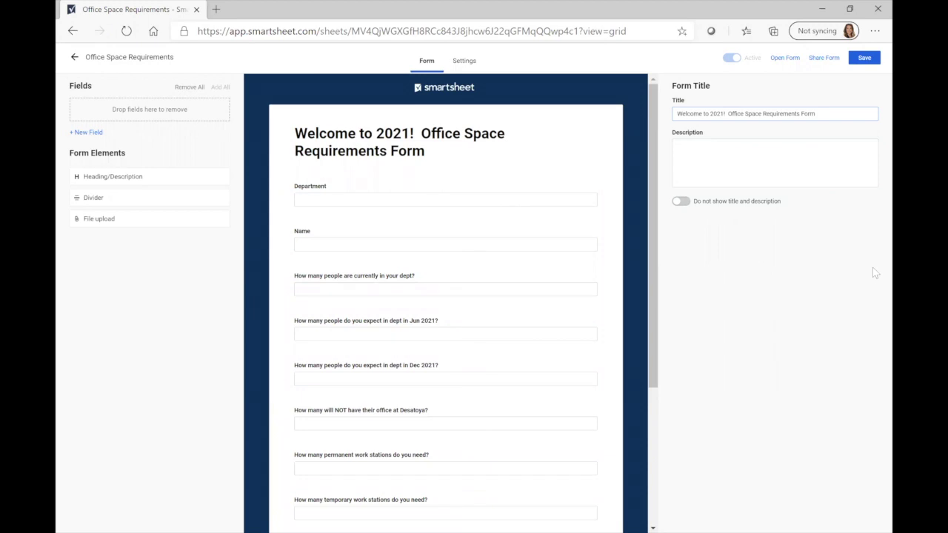
{"action": "left_click", "coordinate": [700, 153]}
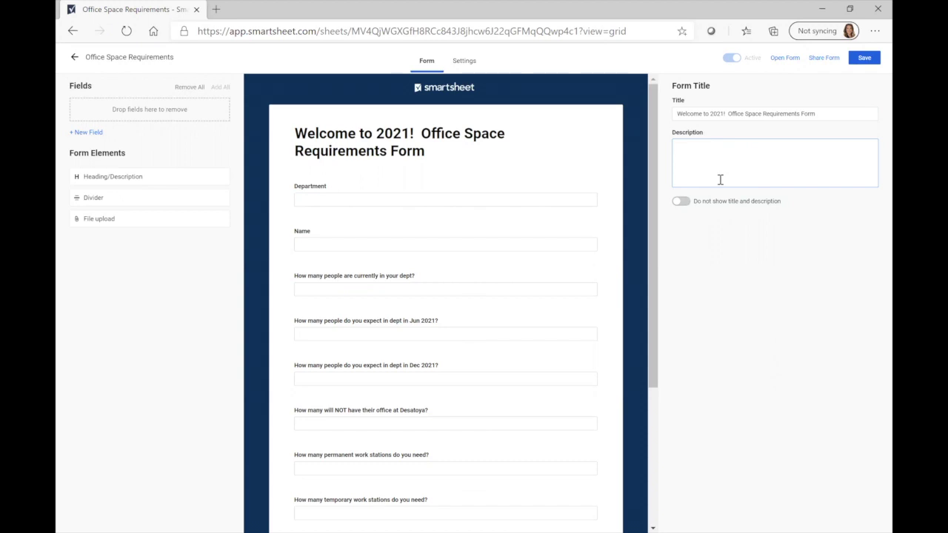
Paste the prepared paragraph about 2021 office space requirements into the form description
{"action": "type", "text": "Since we are moving into 2021, we want to know your office space requirements for the year.  Please fill out this form in its entirety."}
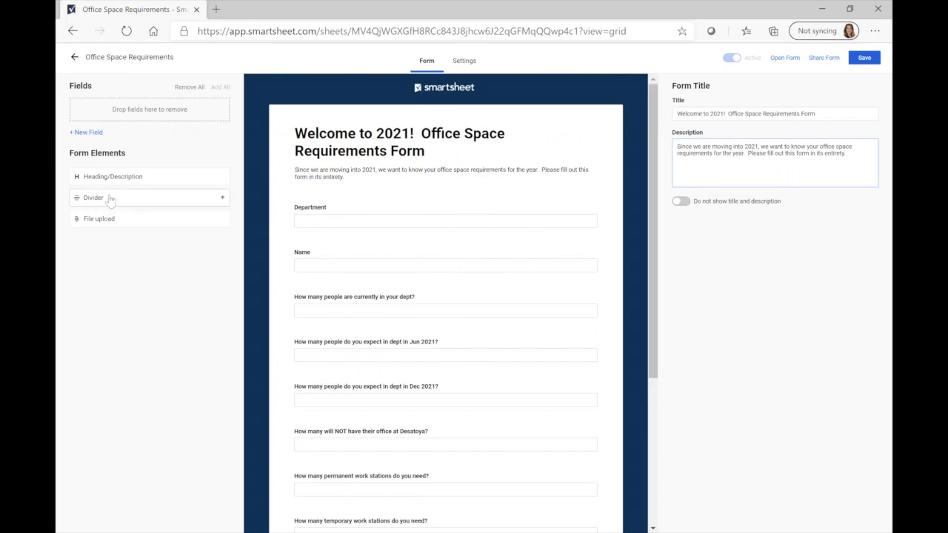
Drop a divider below Name and move the budgetary question above 'What is unique about how you work?'
{"action": "left_click_drag", "start_coordinate": [109, 199], "coordinate": [374, 294]}
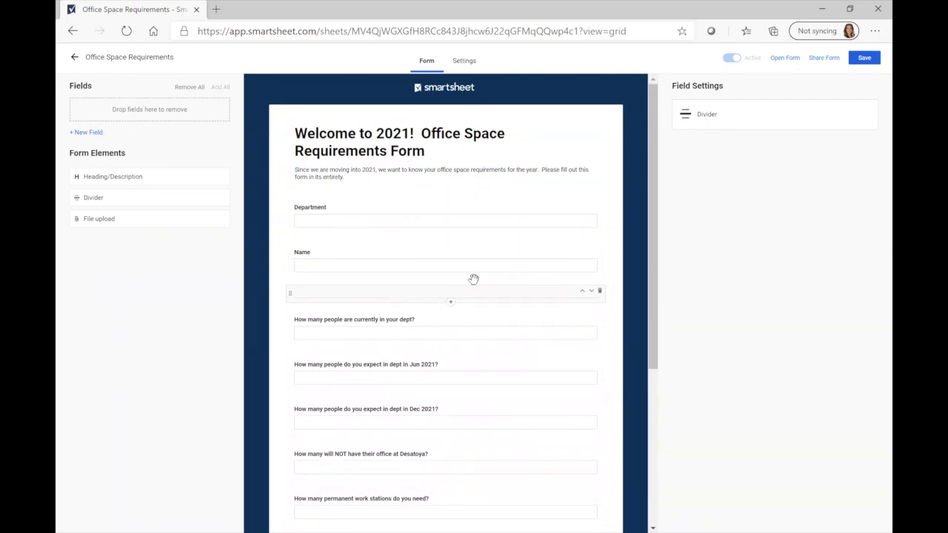
{"action": "scroll", "coordinate": [473, 279], "scroll_direction": "down", "scroll_amount": 1}
{"action": "scroll", "coordinate": [473, 278], "scroll_direction": "down", "scroll_amount": 3}
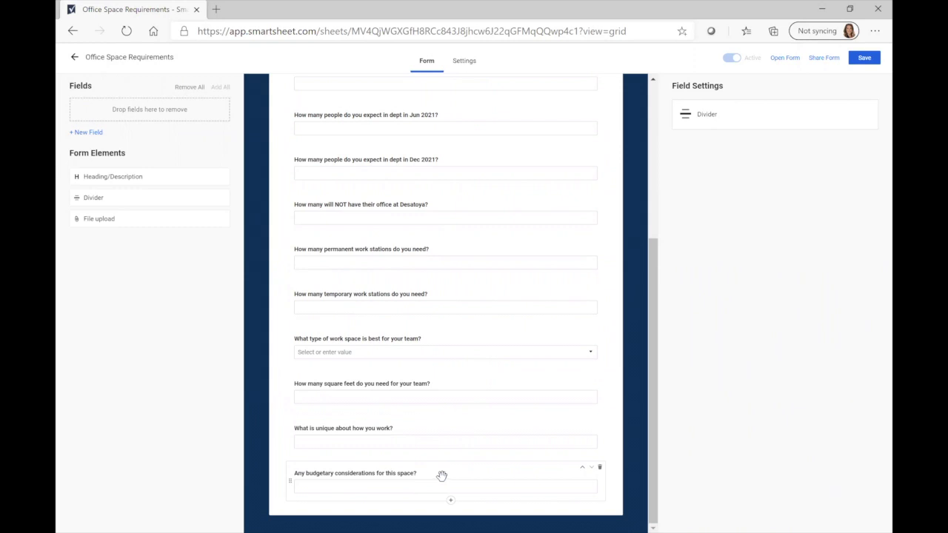
{"action": "left_click_drag", "start_coordinate": [457, 465], "coordinate": [400, 484]}
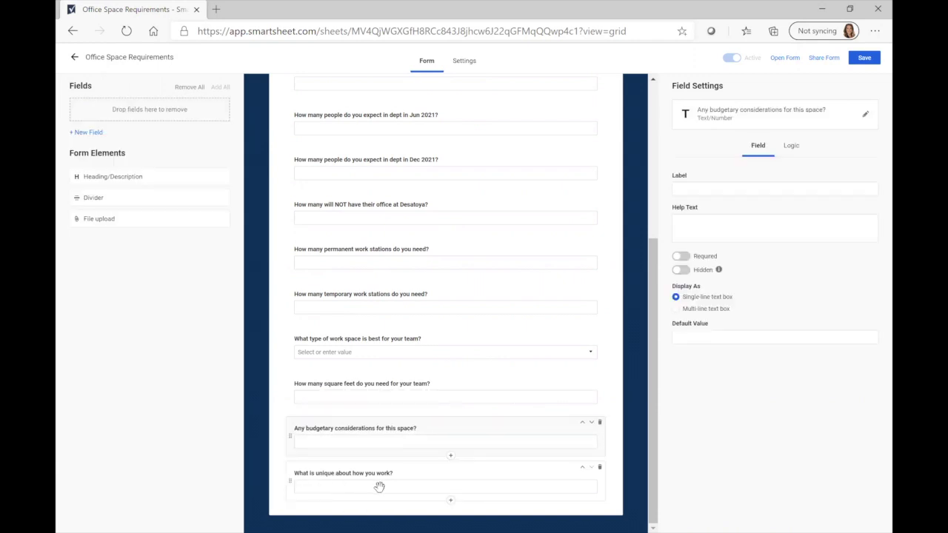
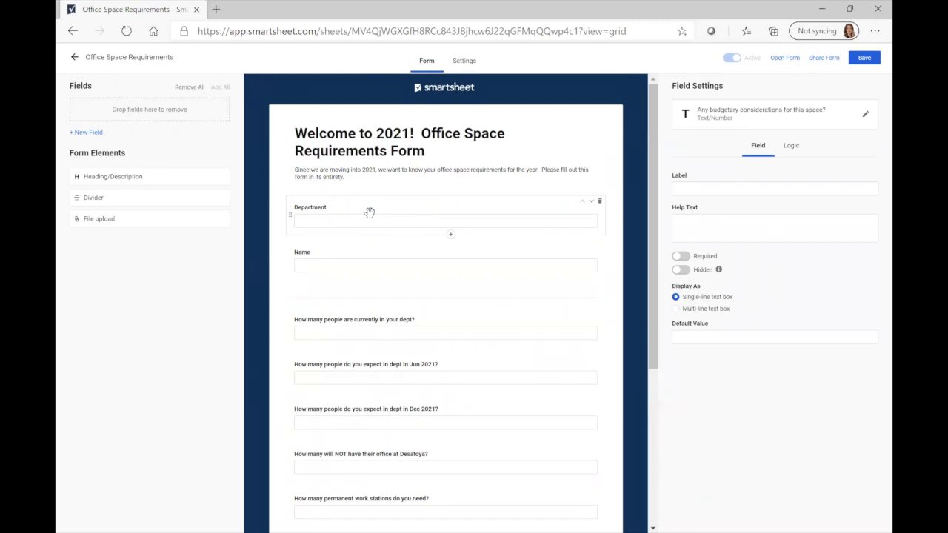
Select the Department question in the Office Space Requirements form builder
{"action": "left_click", "coordinate": [370, 213]}
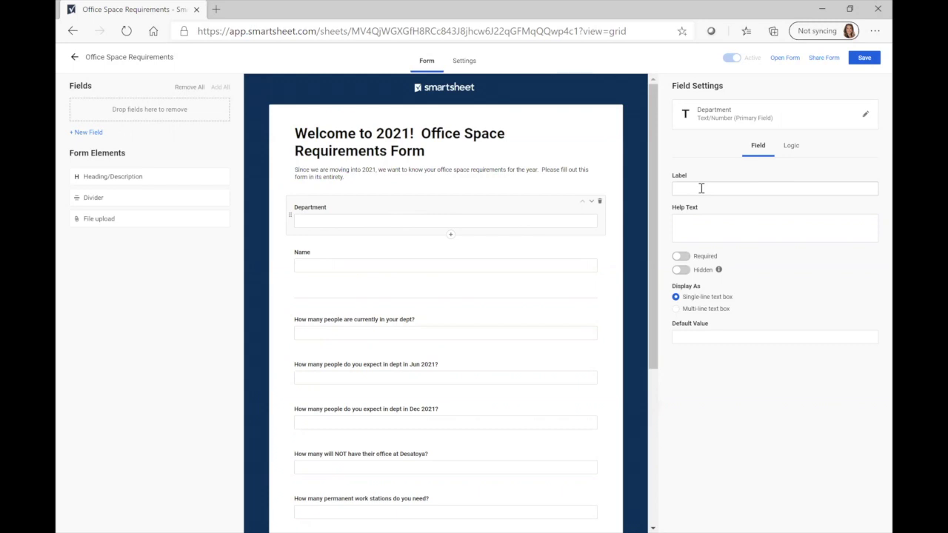
Change the Department field's label to 'Department in which you work'
{"action": "left_click", "coordinate": [702, 189]}
{"action": "type", "text": "Department in which you work"}
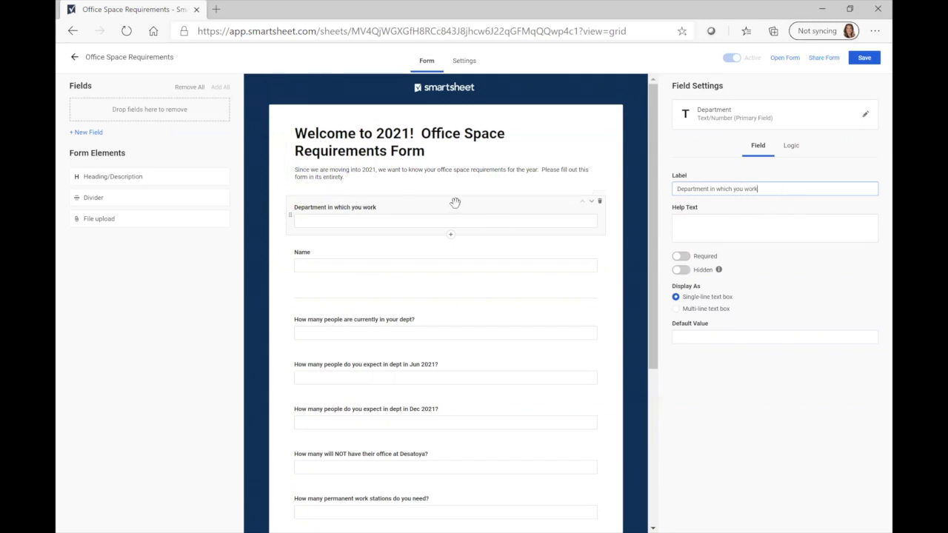
Remove the Desatoya question and the Jun 2021 headcount question from the form
{"action": "scroll", "coordinate": [457, 201], "scroll_direction": "down", "scroll_amount": 1}
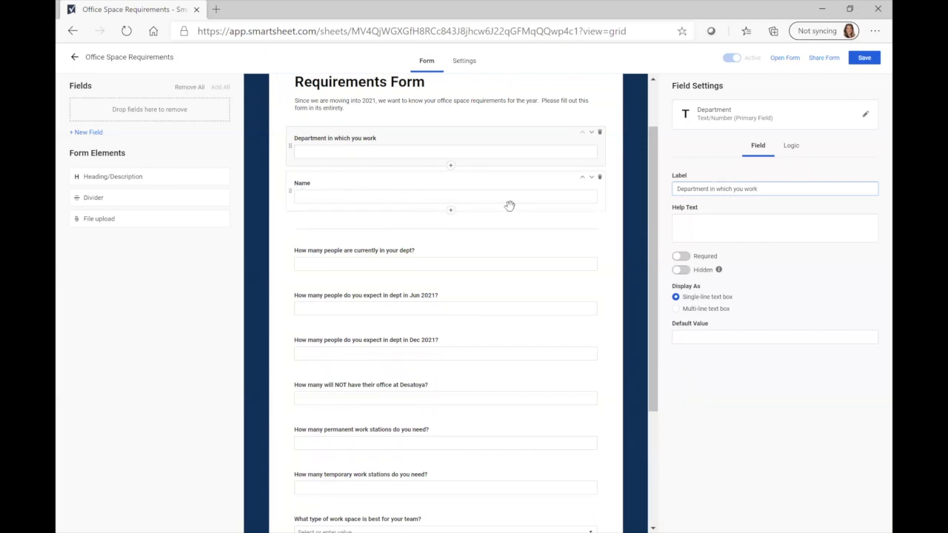
{"action": "scroll", "coordinate": [510, 205], "scroll_direction": "down", "scroll_amount": 3}
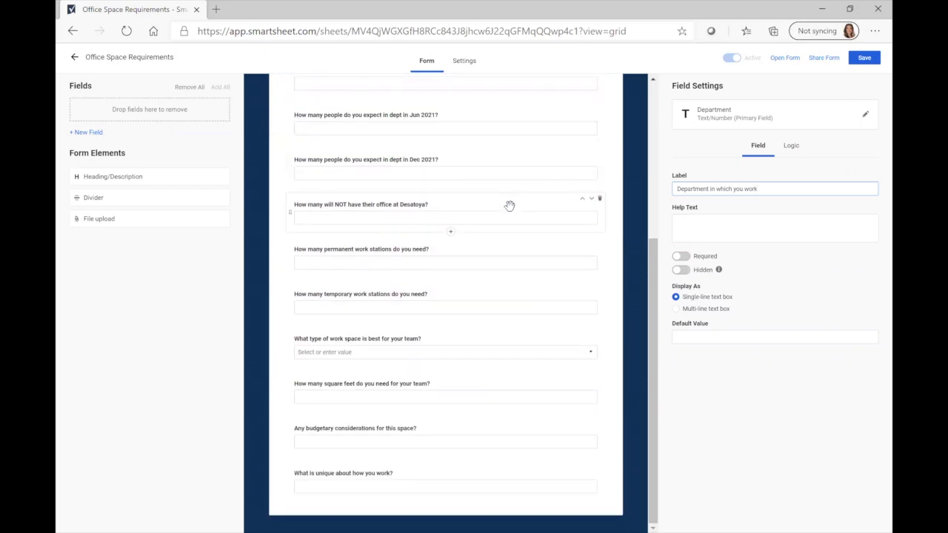
{"action": "left_click", "coordinate": [509, 206]}
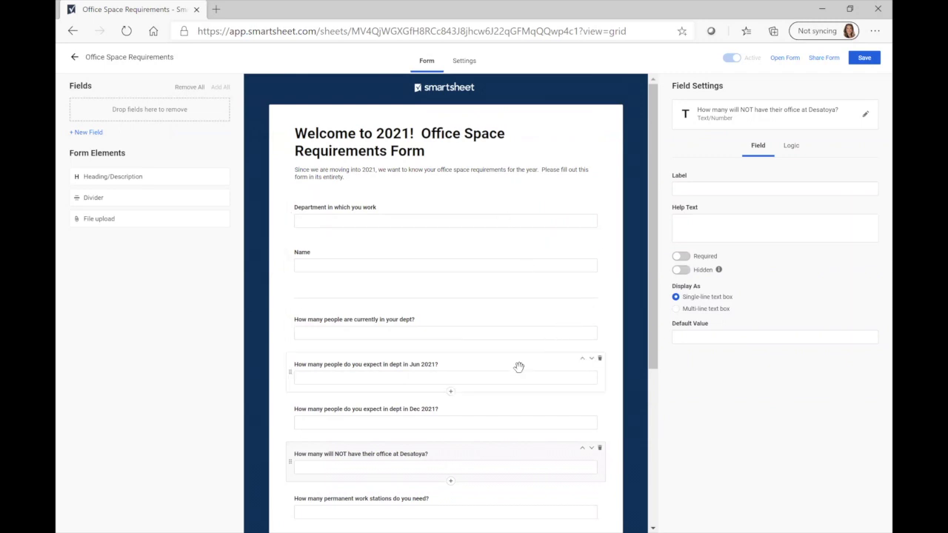
{"action": "left_click_drag", "start_coordinate": [519, 365], "coordinate": [269, 283]}
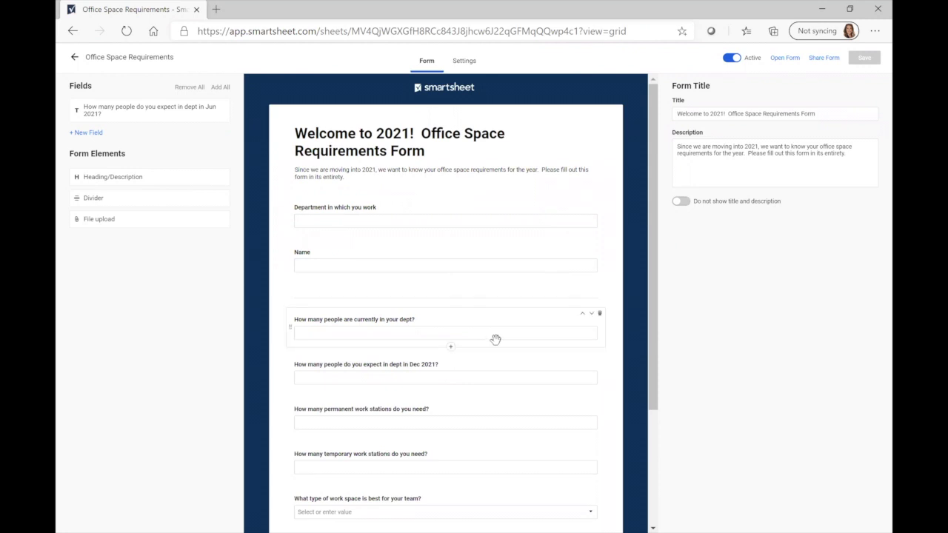
{"action": "scroll", "coordinate": [495, 340], "scroll_direction": "down", "scroll_amount": 1}
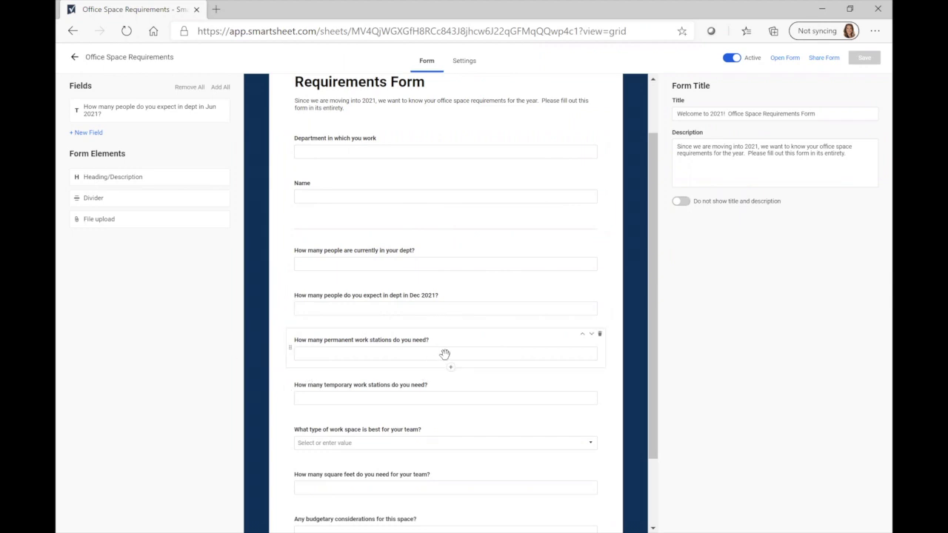
Delete the 'How many temporary work stations' question from the form
{"action": "mouse_move", "coordinate": [563, 381]}
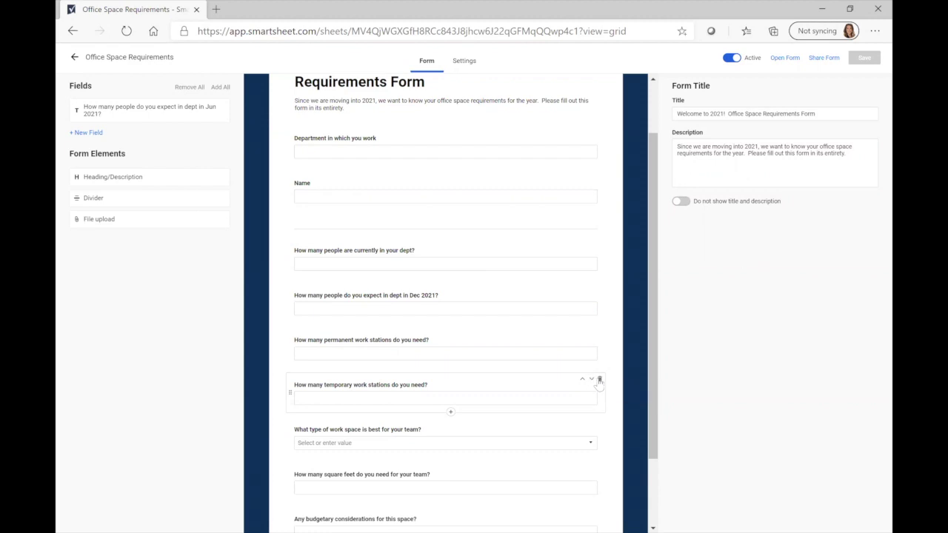
{"action": "left_click", "coordinate": [599, 380]}
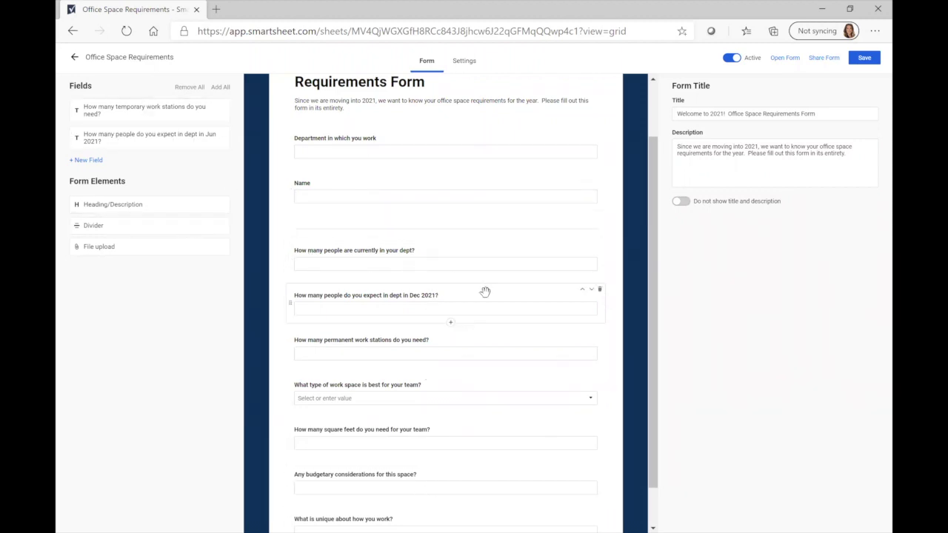
{"action": "left_click", "coordinate": [482, 148]}
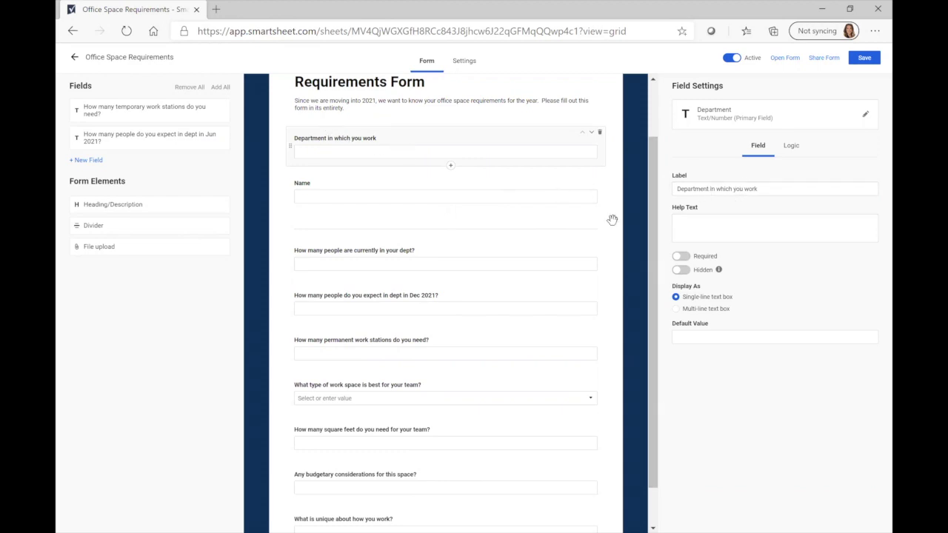
Mark the Department question as required, leaving the Name question optional
{"action": "left_click", "coordinate": [706, 229]}
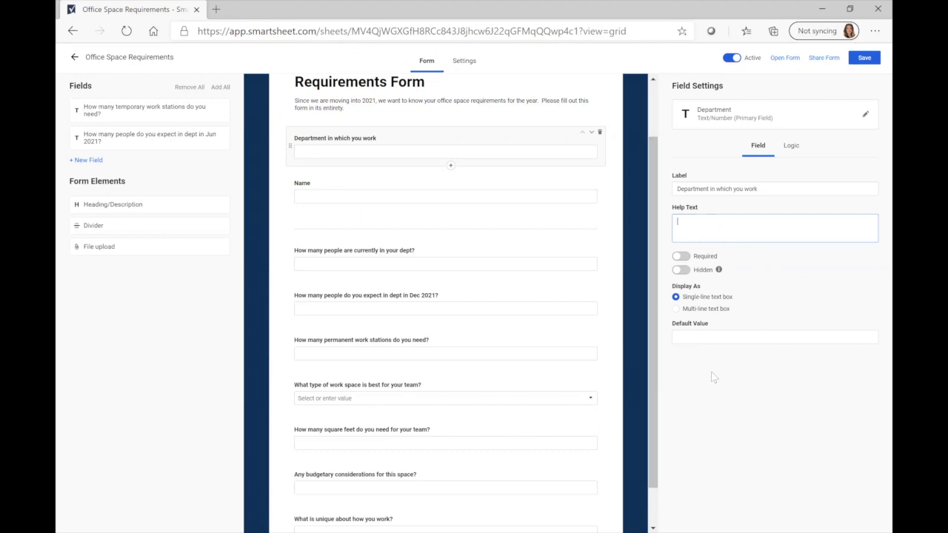
{"action": "left_click", "coordinate": [681, 257]}
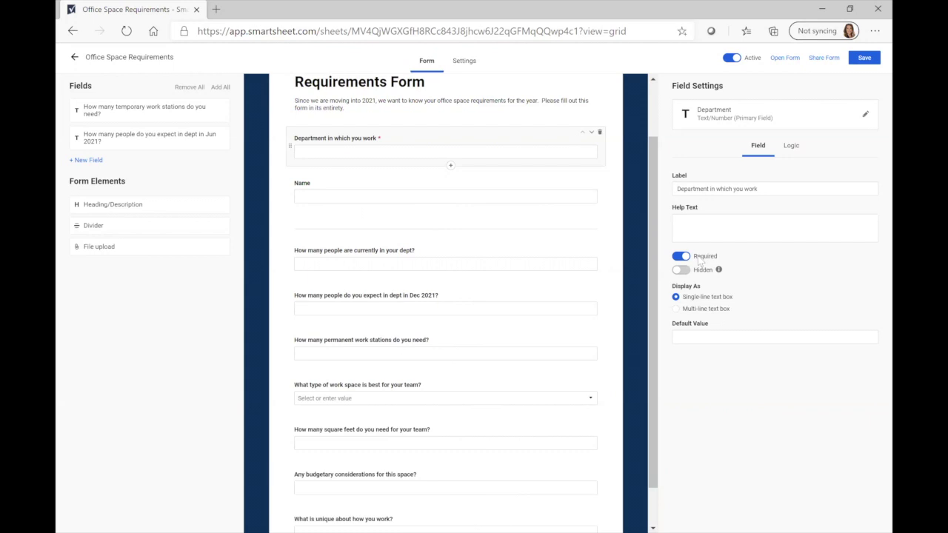
{"action": "left_click", "coordinate": [522, 190]}
{"action": "left_click", "coordinate": [679, 256]}
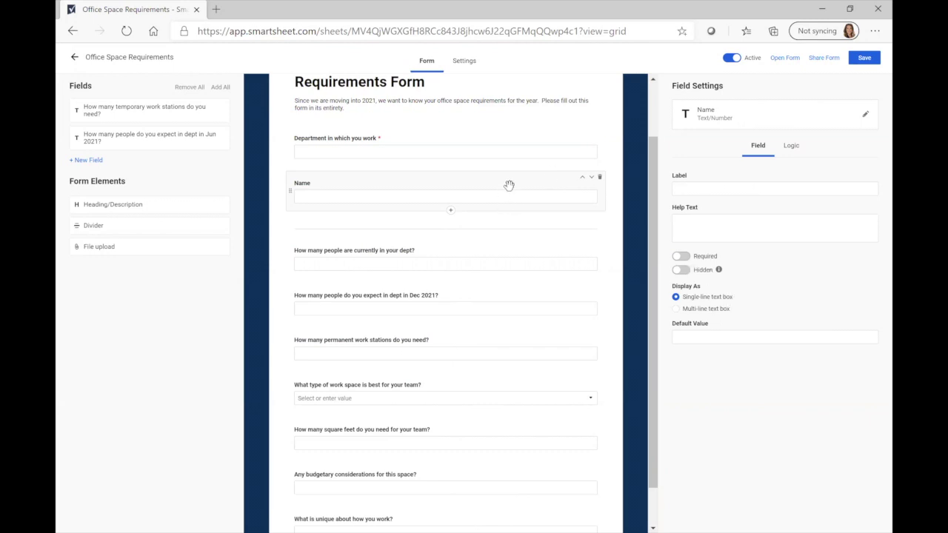
{"action": "left_click", "coordinate": [680, 270]}
Review the Name, headcount and work station questions, ending on the work-space type dropdown's settings
{"action": "left_click", "coordinate": [680, 270]}
{"action": "left_click", "coordinate": [502, 244]}
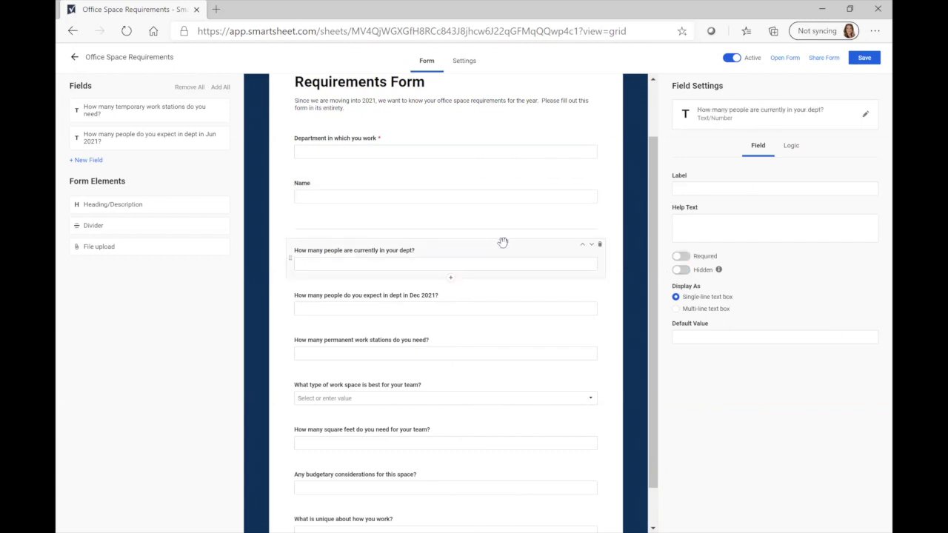
{"action": "left_click", "coordinate": [704, 224]}
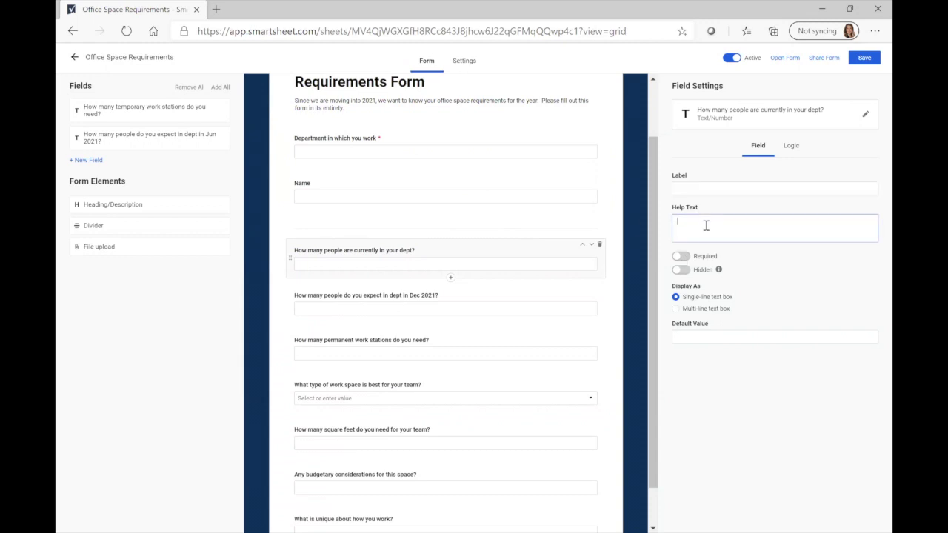
{"action": "scroll", "coordinate": [540, 215], "scroll_direction": "down", "scroll_amount": 1}
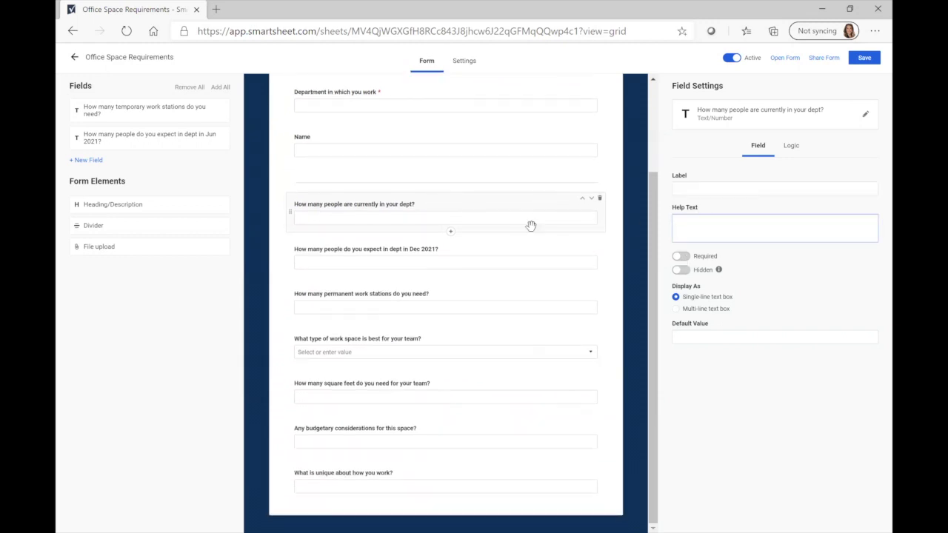
{"action": "left_click", "coordinate": [519, 245]}
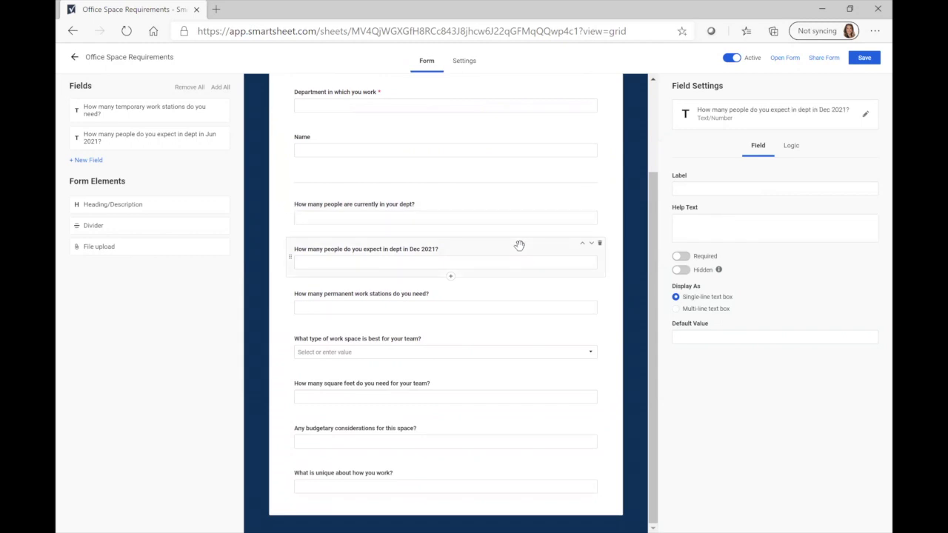
{"action": "left_click", "coordinate": [511, 297]}
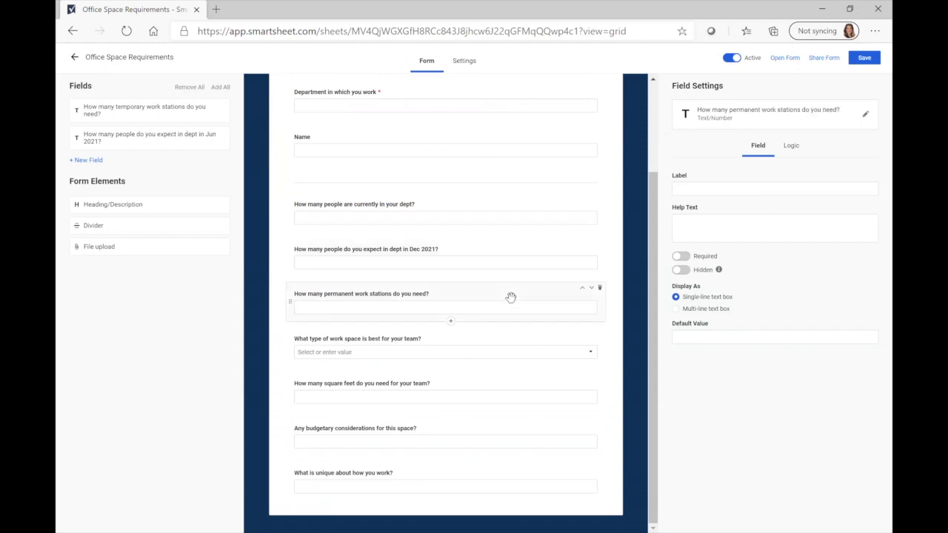
{"action": "left_click", "coordinate": [519, 342]}
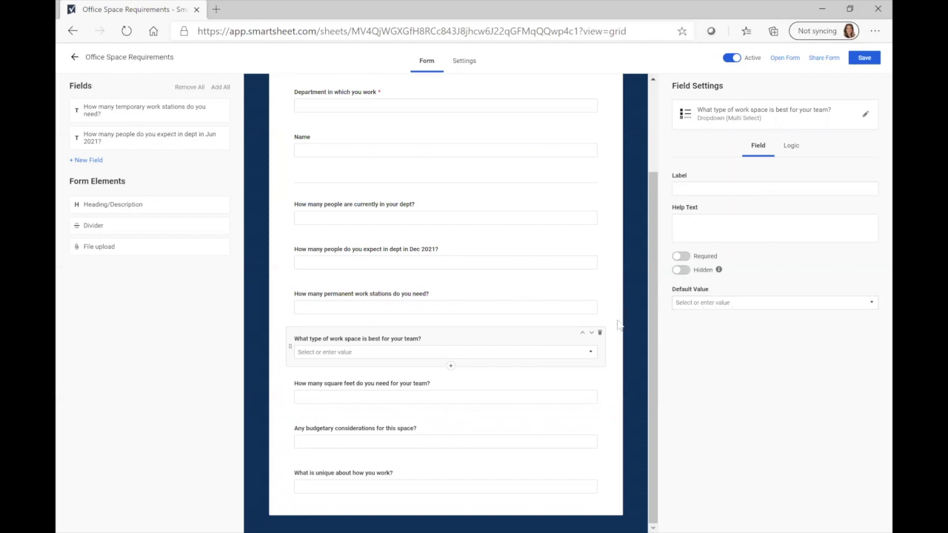
{"action": "left_click", "coordinate": [748, 304]}
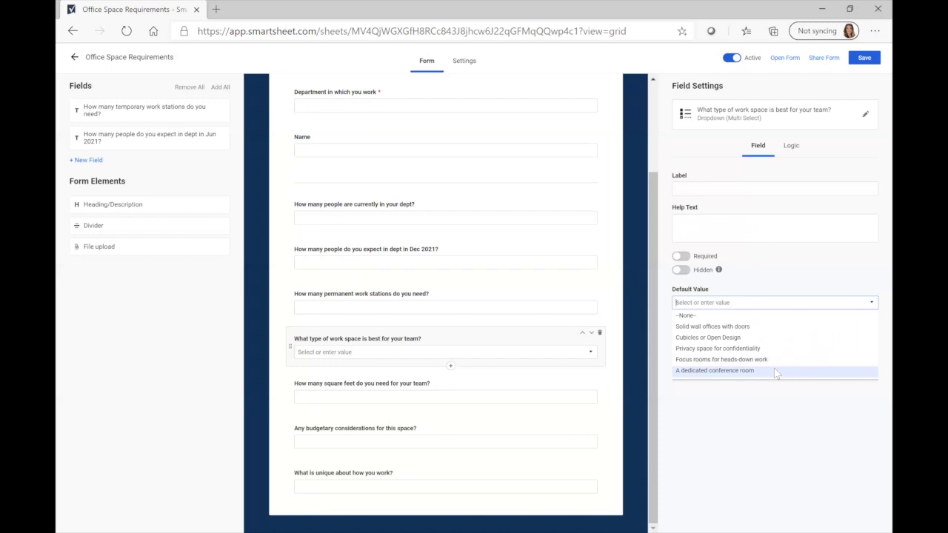
{"action": "left_click", "coordinate": [449, 345]}
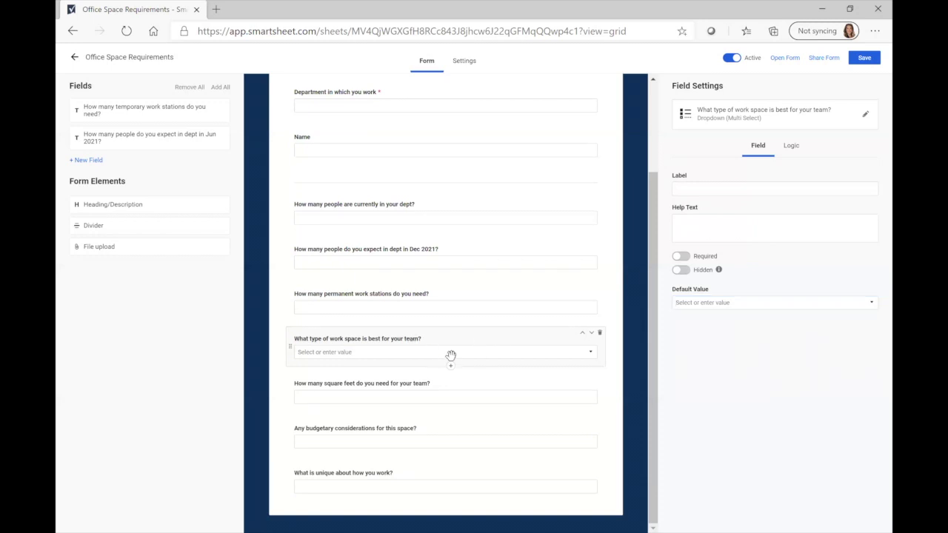
{"action": "left_click", "coordinate": [713, 227]}
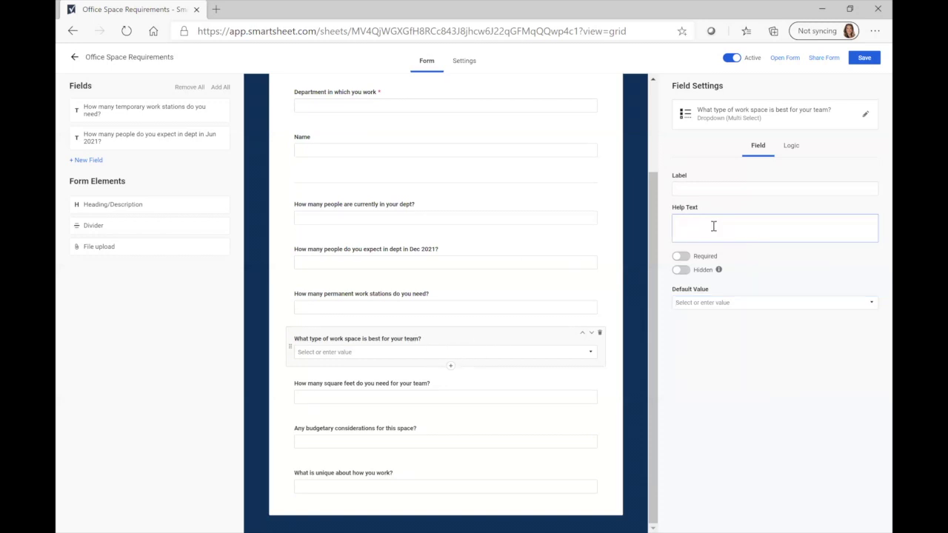
Add the help text 'Please select all that apply' to the work-space type question
{"action": "type", "text": "Pleased"}
{"action": "key", "text": "BackSpace"}
{"action": "type", "text": "sele"}
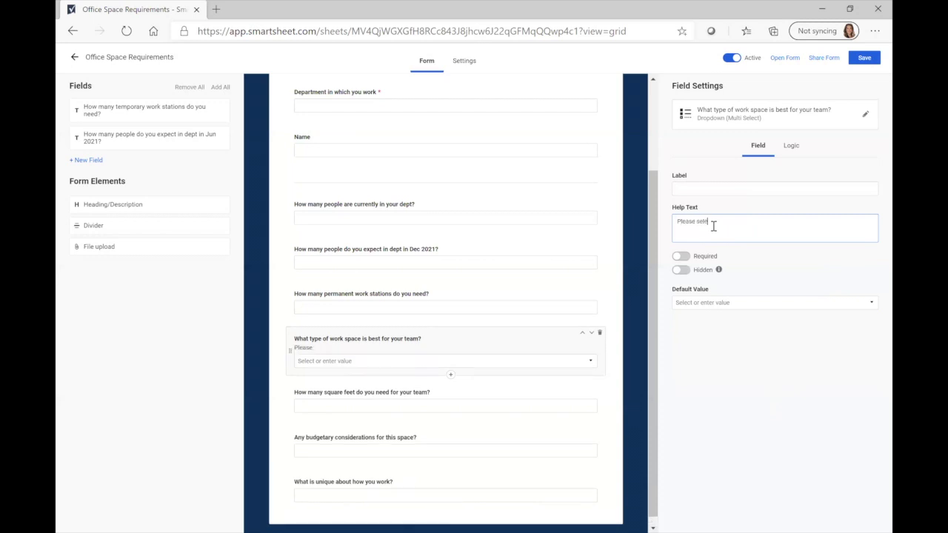
{"action": "type", "text": "ct all that apply"}
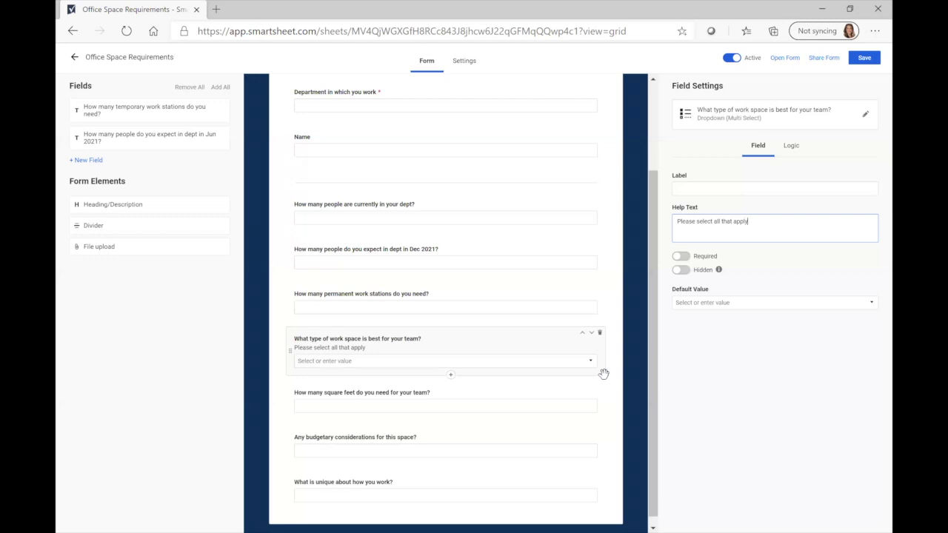
{"action": "scroll", "coordinate": [554, 321], "scroll_direction": "down", "scroll_amount": 1}
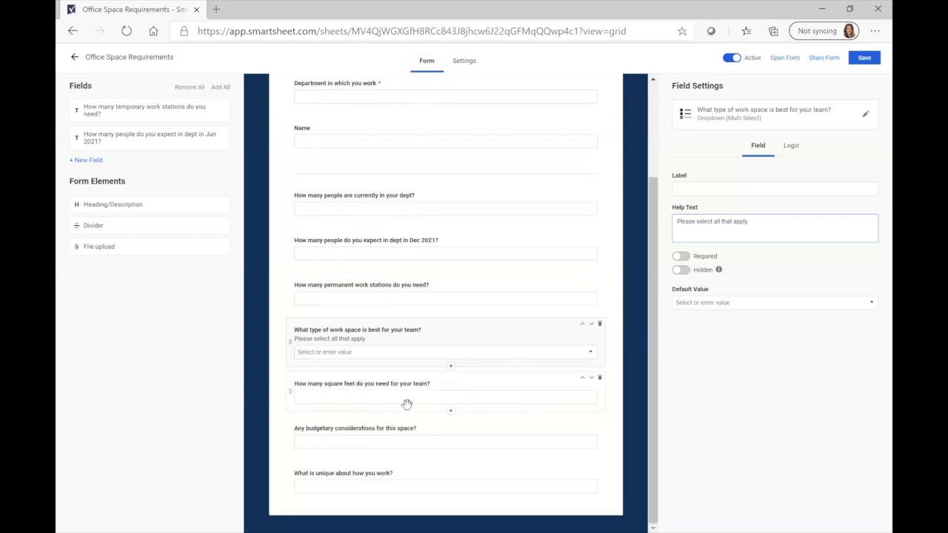
{"action": "left_click", "coordinate": [490, 387]}
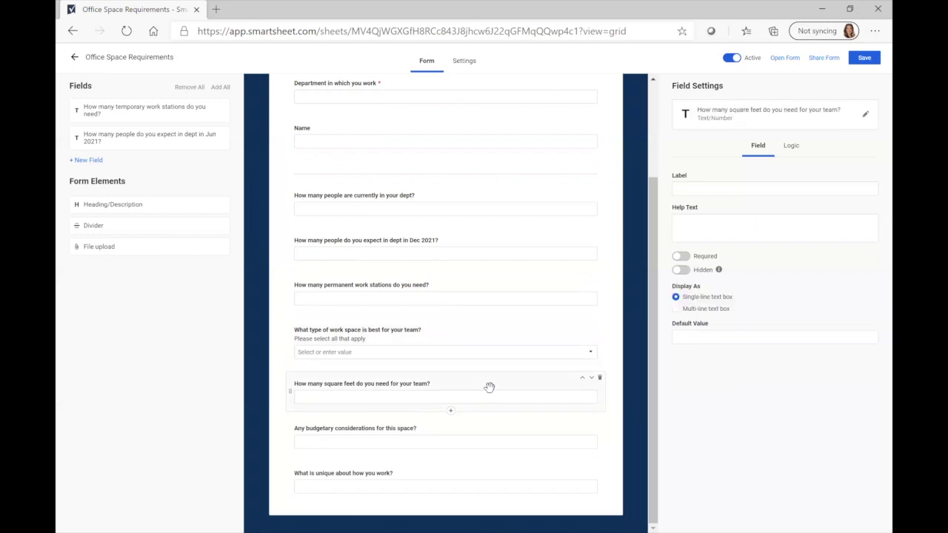
Give the square feet question the help text 'The best practice is 150 - 250 Sq Feet per employee'
{"action": "left_click", "coordinate": [721, 234]}
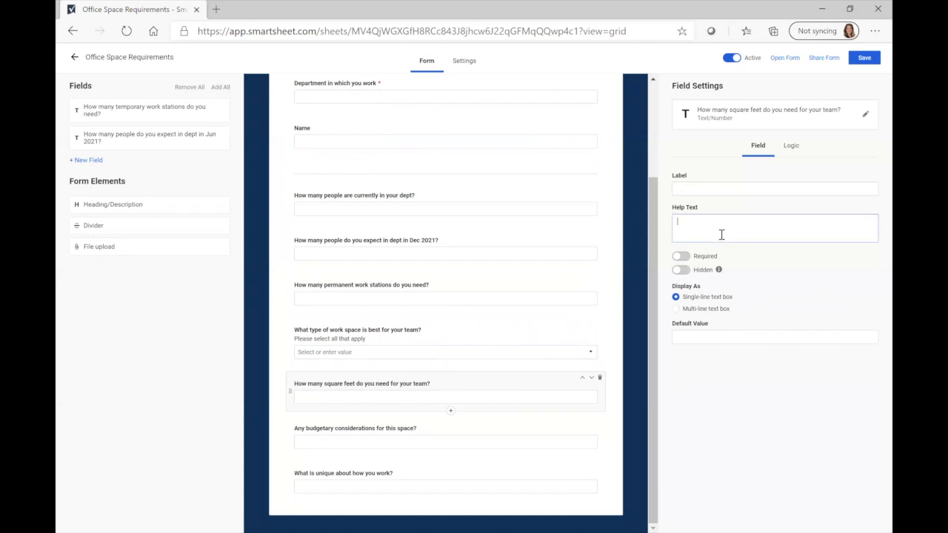
{"action": "type", "text": "The best practice is 150 - 250"}
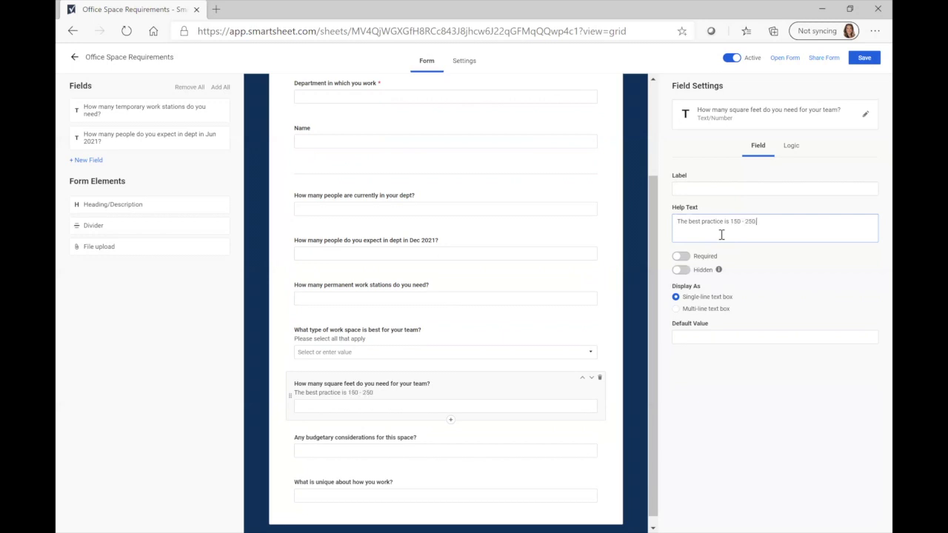
{"action": "type", "text": " Sq Feet per employee"}
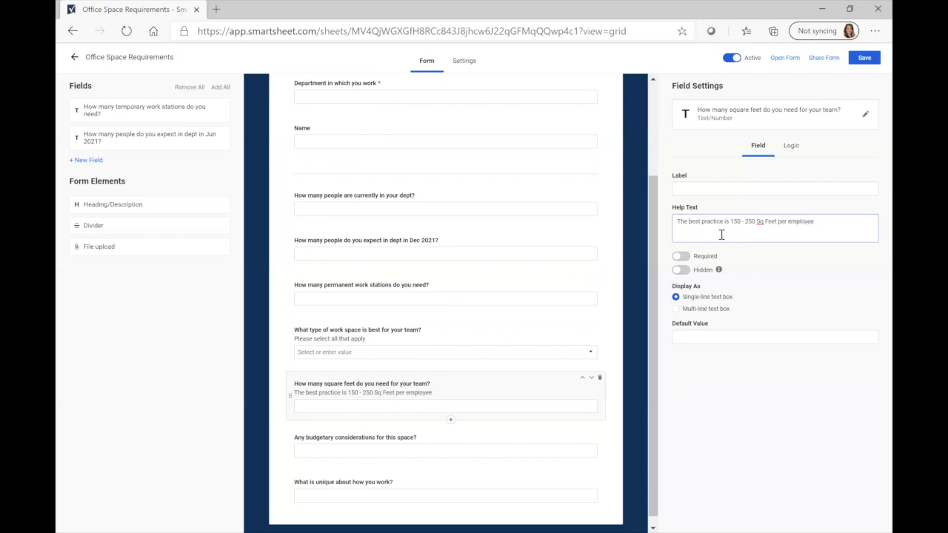
{"action": "left_click", "coordinate": [747, 383]}
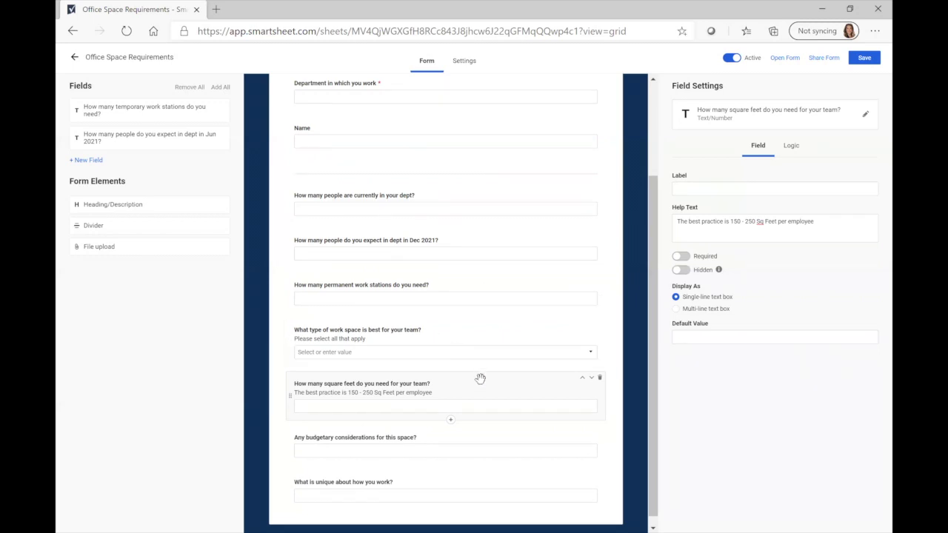
{"action": "scroll", "coordinate": [510, 351], "scroll_direction": "down", "scroll_amount": 1}
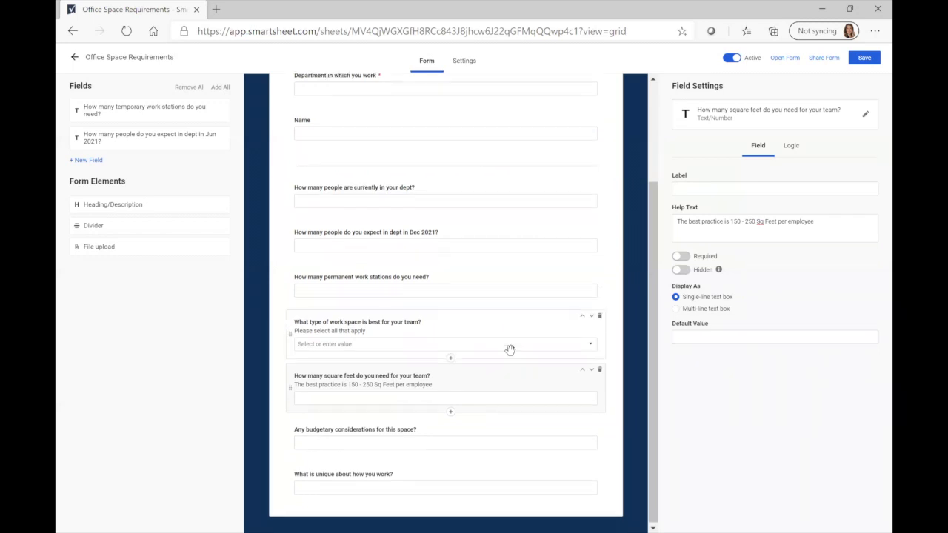
{"action": "left_click", "coordinate": [459, 431]}
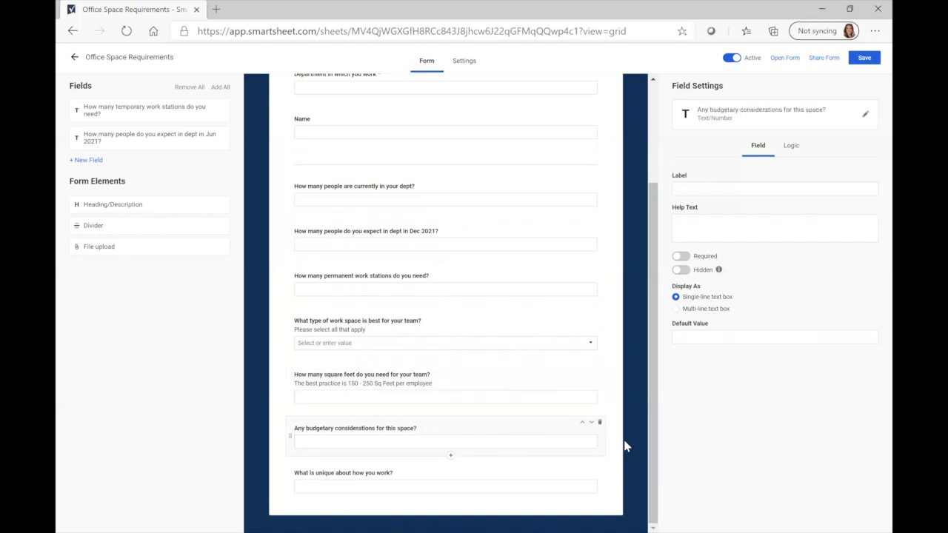
Select the 'What is unique about how you work?' question in the form preview
{"action": "left_click", "coordinate": [474, 472]}
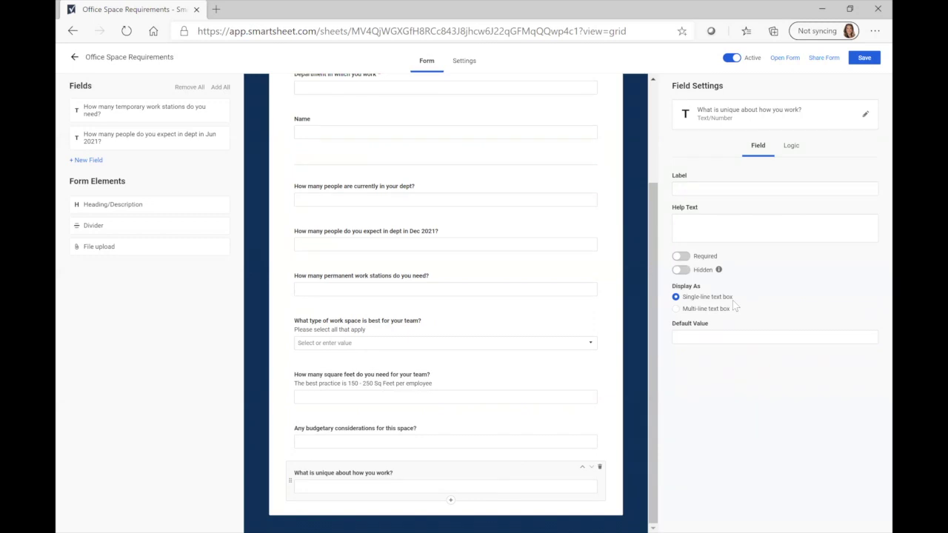
Display the 'What is unique about how you work?' answer as a 15-line multi-line text box
{"action": "left_click", "coordinate": [676, 309]}
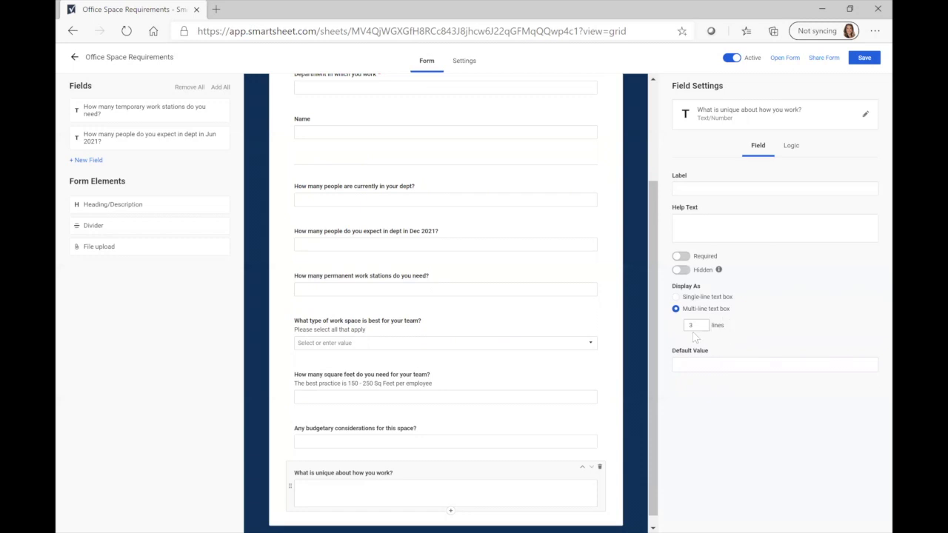
{"action": "left_click", "coordinate": [694, 326]}
{"action": "key", "text": "BackSpace"}
{"action": "type", "text": "15"}
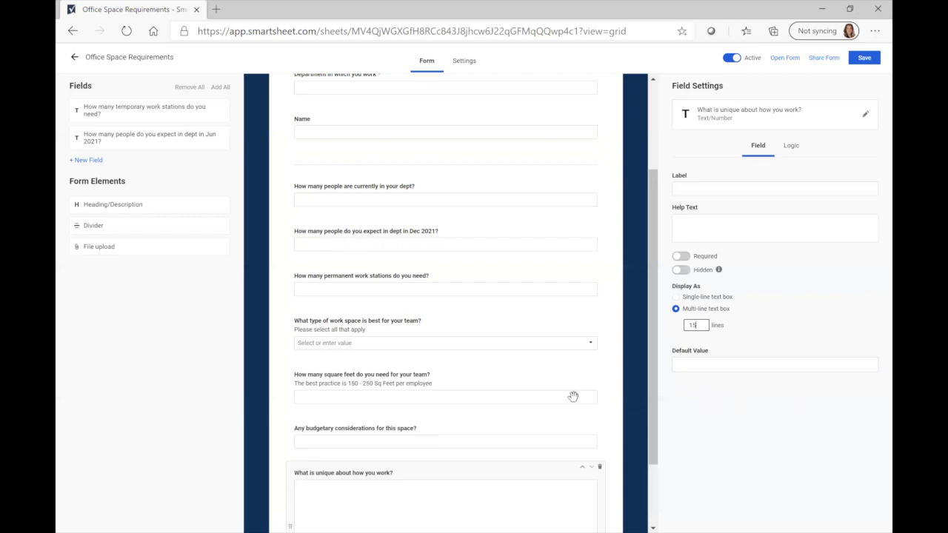
{"action": "scroll", "coordinate": [607, 348], "scroll_direction": "down", "scroll_amount": 2}
{"action": "left_click", "coordinate": [619, 354]}
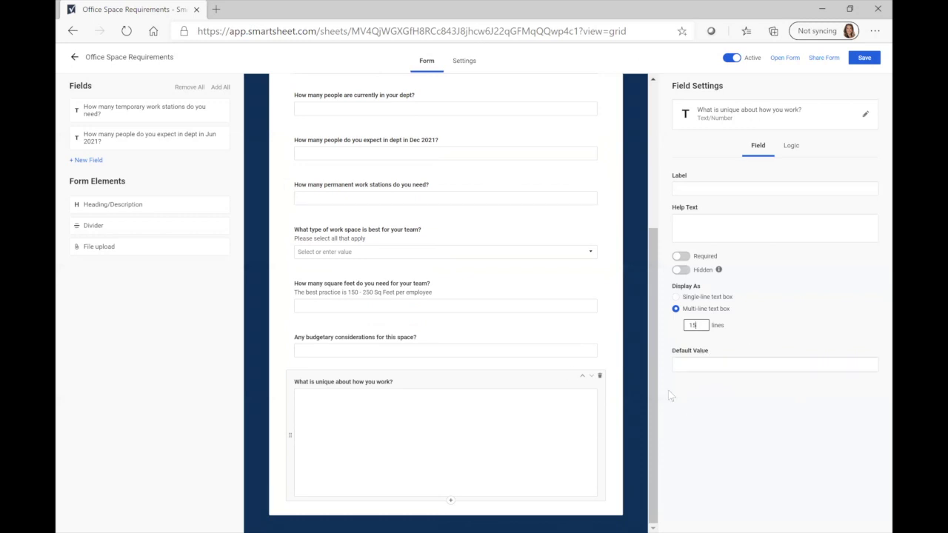
{"action": "scroll", "coordinate": [539, 396], "scroll_direction": "up", "scroll_amount": 3}
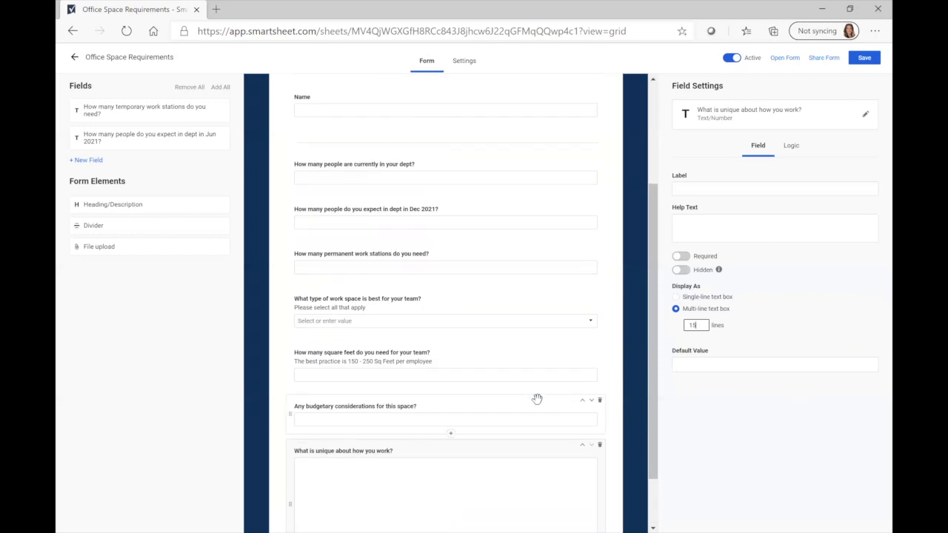
Make the budgetary considerations answer a multi-line text box, then select the form title block
{"action": "left_click", "coordinate": [461, 473]}
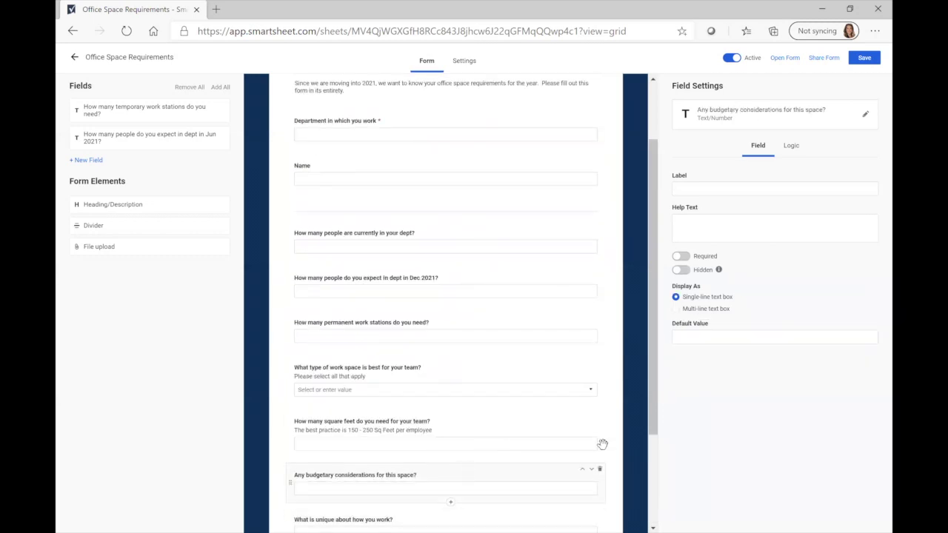
{"action": "left_click", "coordinate": [675, 309]}
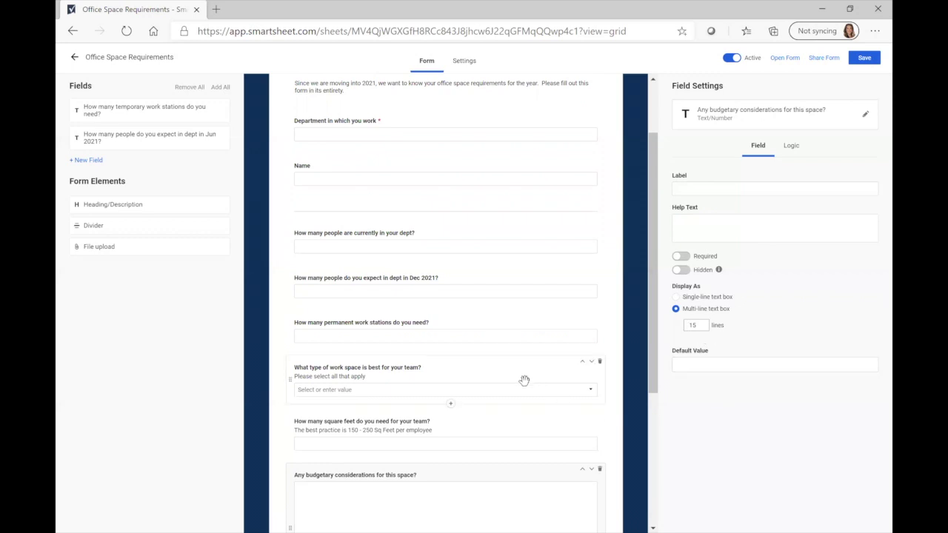
{"action": "scroll", "coordinate": [519, 413], "scroll_direction": "up", "scroll_amount": 2}
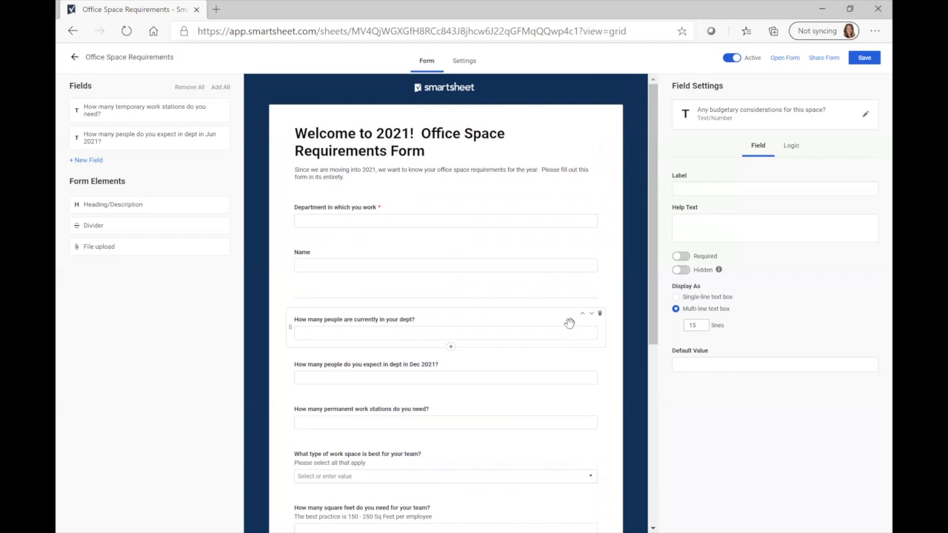
{"action": "left_click", "coordinate": [457, 132]}
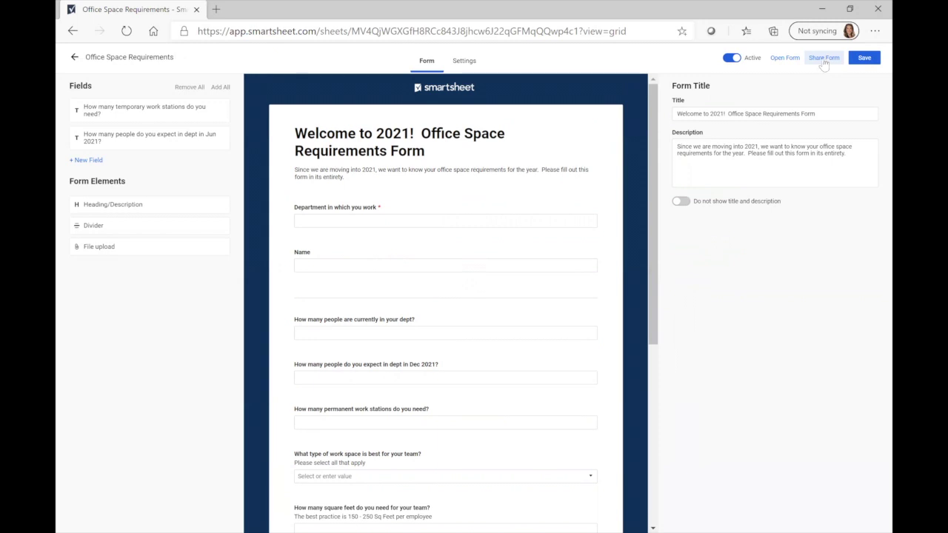
Save the edited form and display its direct link in the Share Form dialog
{"action": "left_click", "coordinate": [825, 59]}
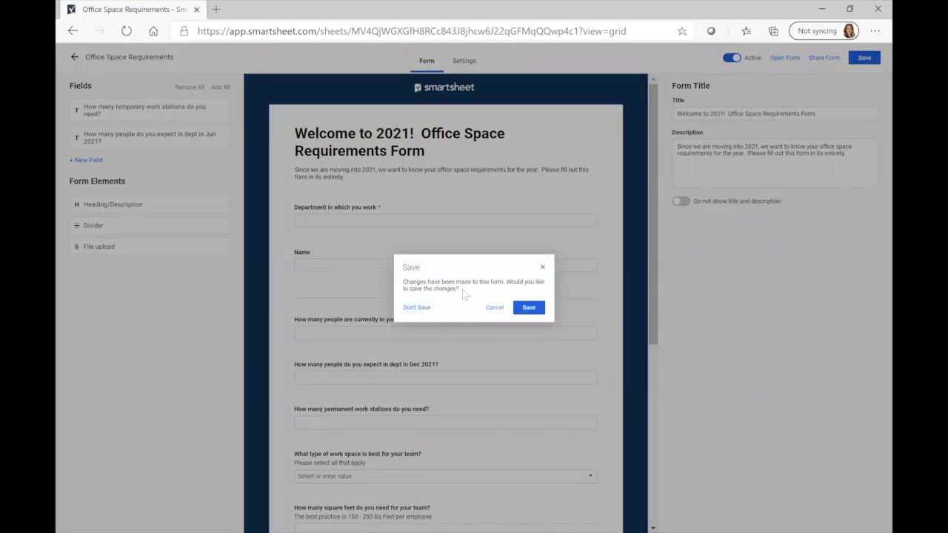
{"action": "left_click", "coordinate": [530, 308]}
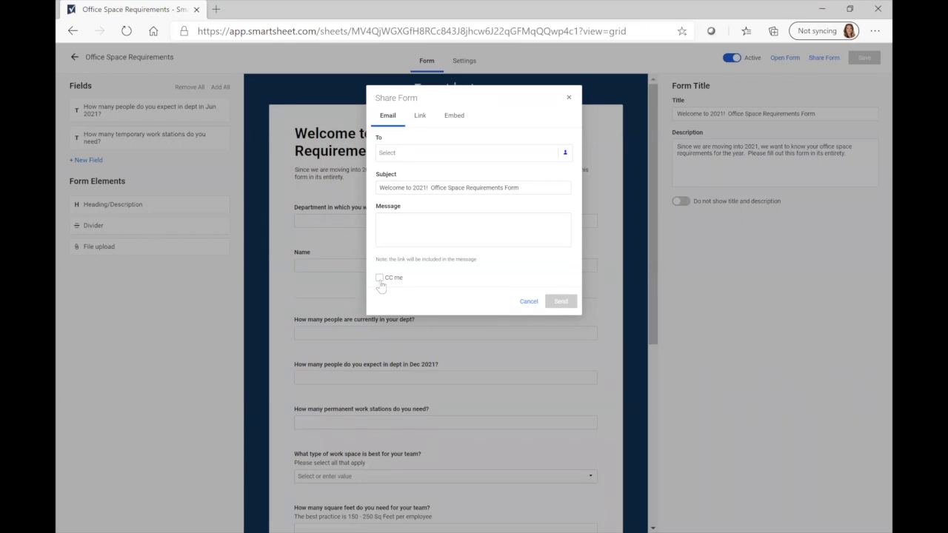
{"action": "left_click", "coordinate": [420, 116]}
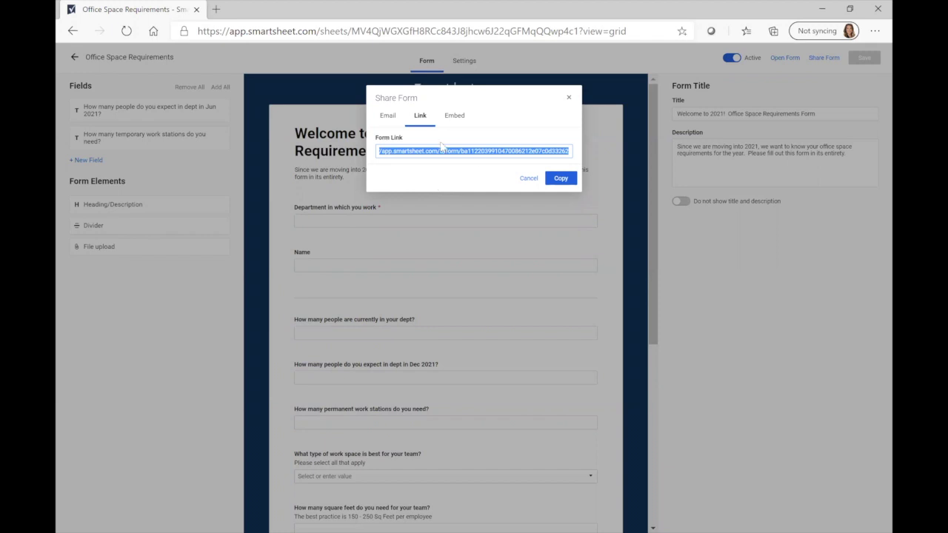
Copy the form link, view the embed code, close sharing and open a new browser tab
{"action": "left_click", "coordinate": [560, 178]}
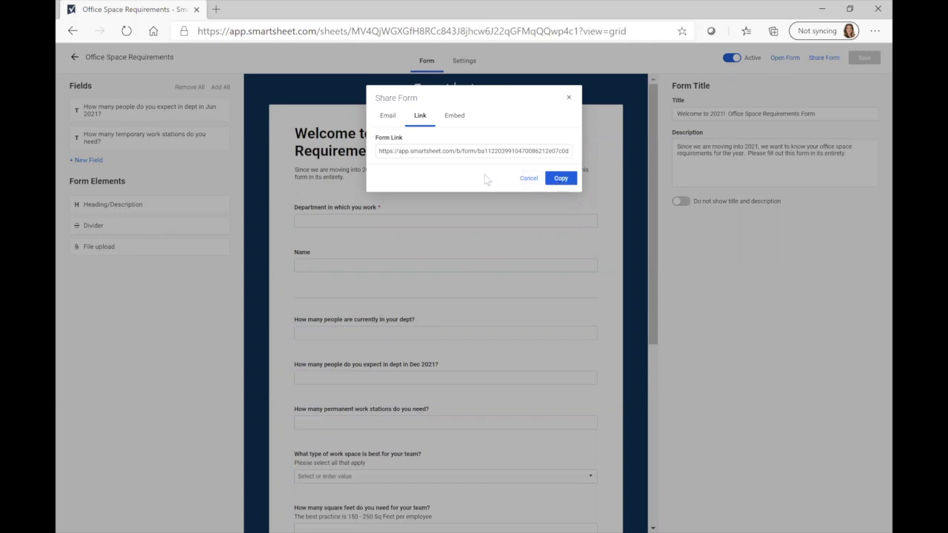
{"action": "left_click", "coordinate": [455, 117]}
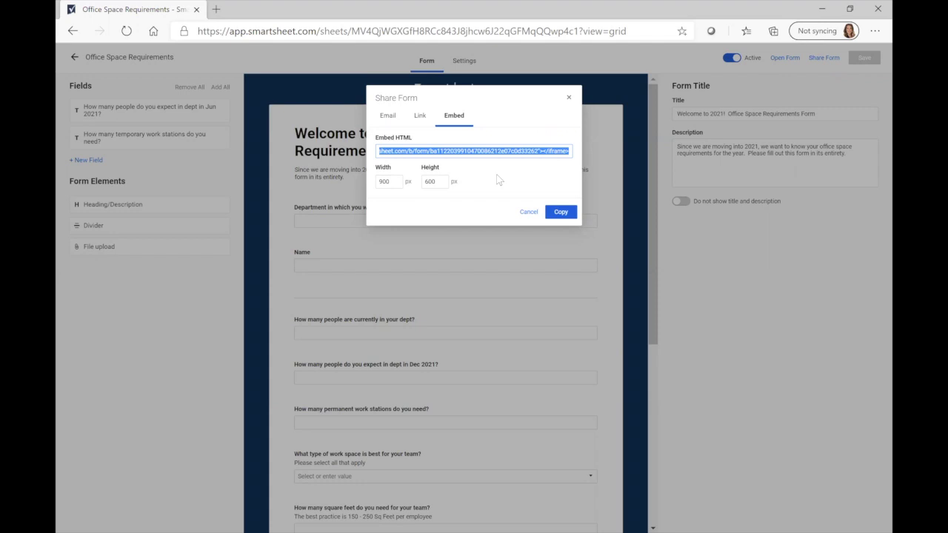
{"action": "left_click", "coordinate": [568, 98]}
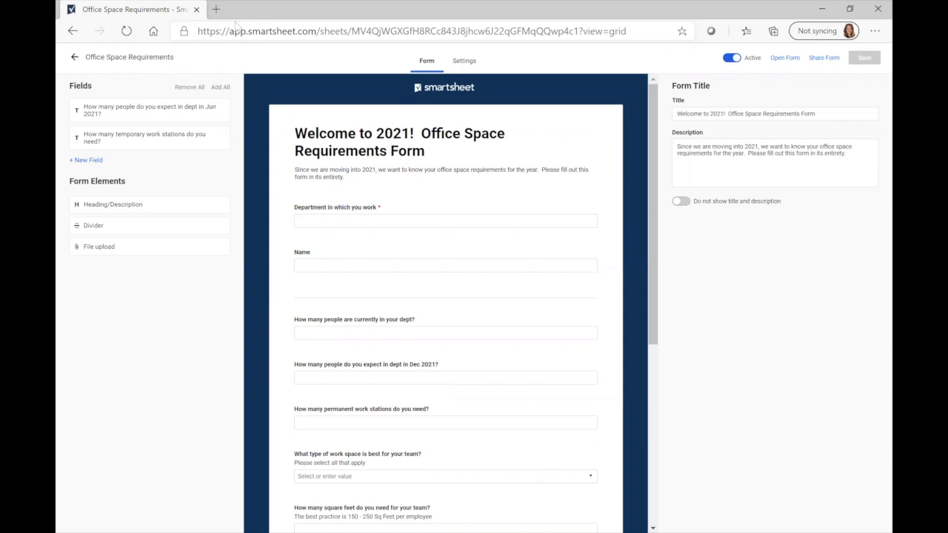
{"action": "left_click", "coordinate": [215, 9]}
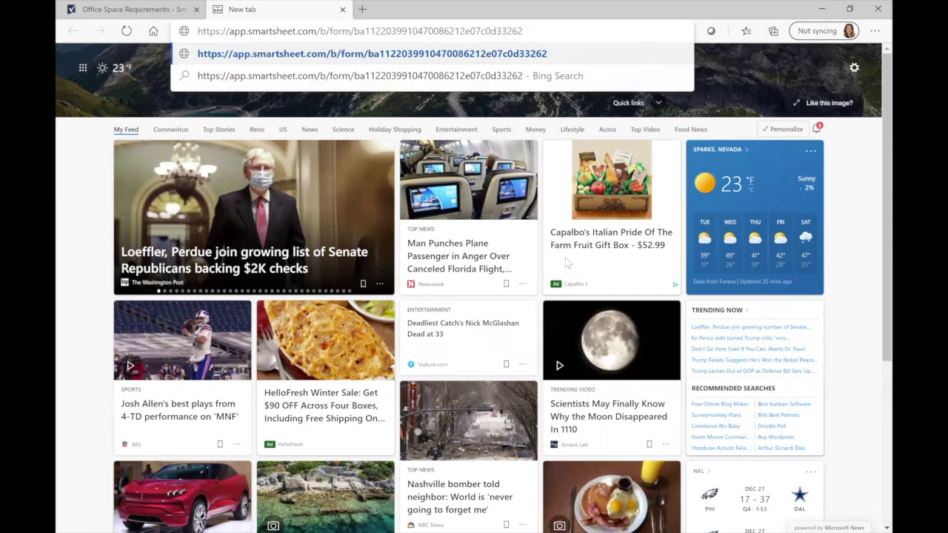
Load the copied form link in the new Edge tab
{"action": "key", "text": "Return"}
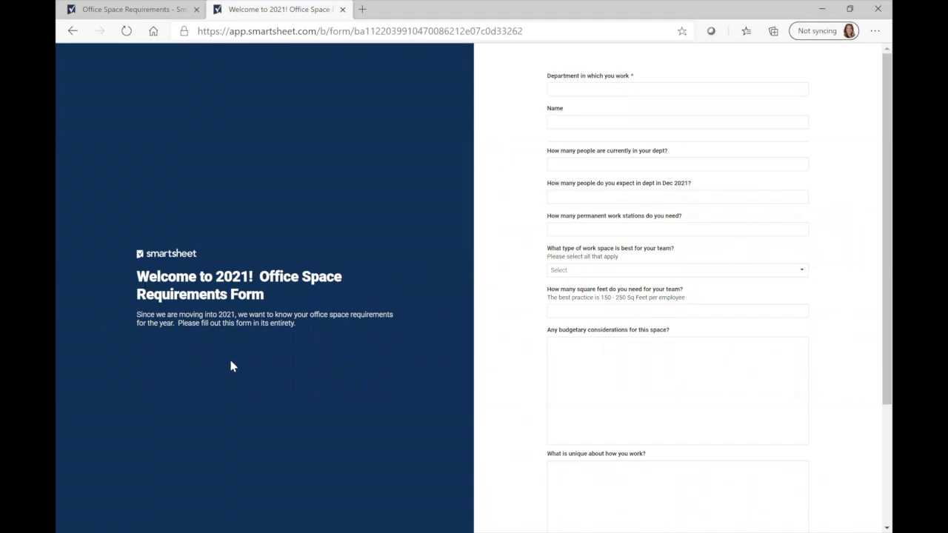
Enter Marketing as the department and the respondent's full name
{"action": "left_click", "coordinate": [631, 87]}
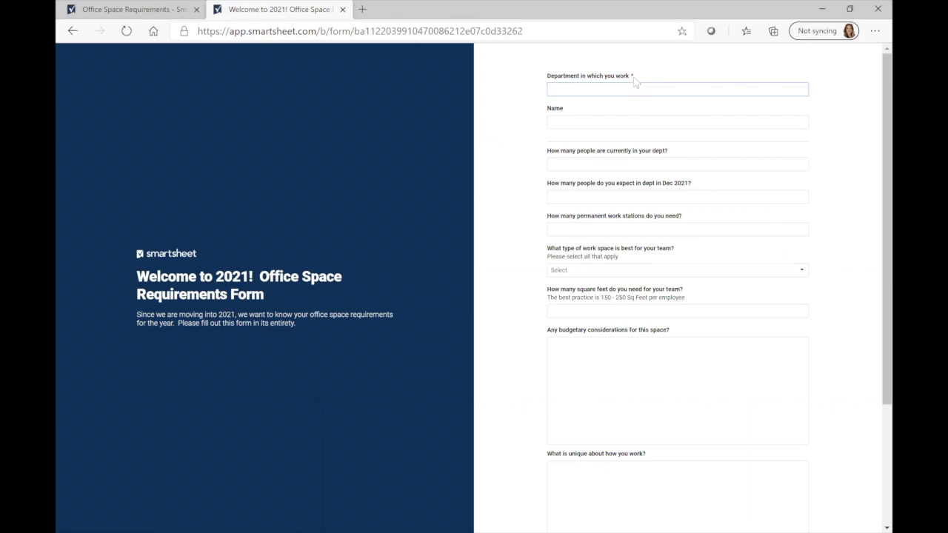
{"action": "key", "text": "Tab"}
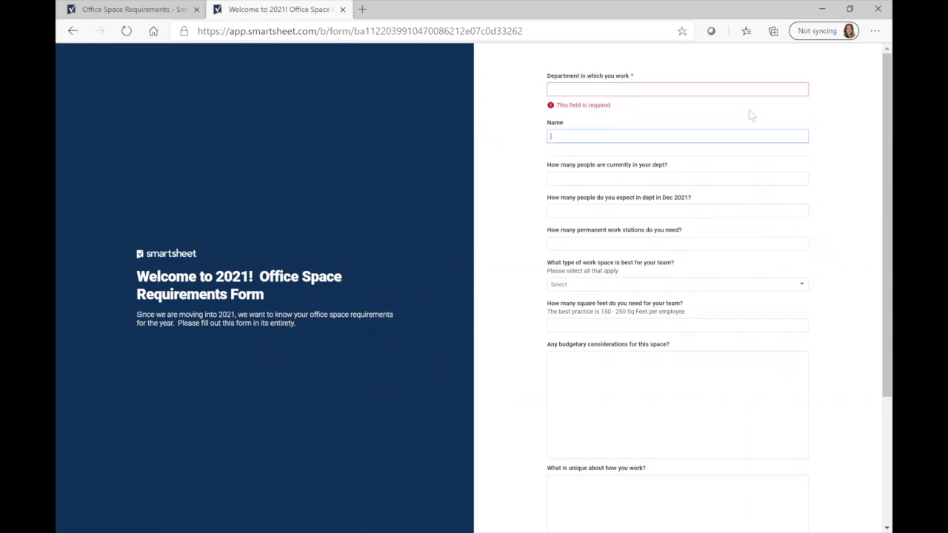
{"action": "left_click", "coordinate": [658, 89]}
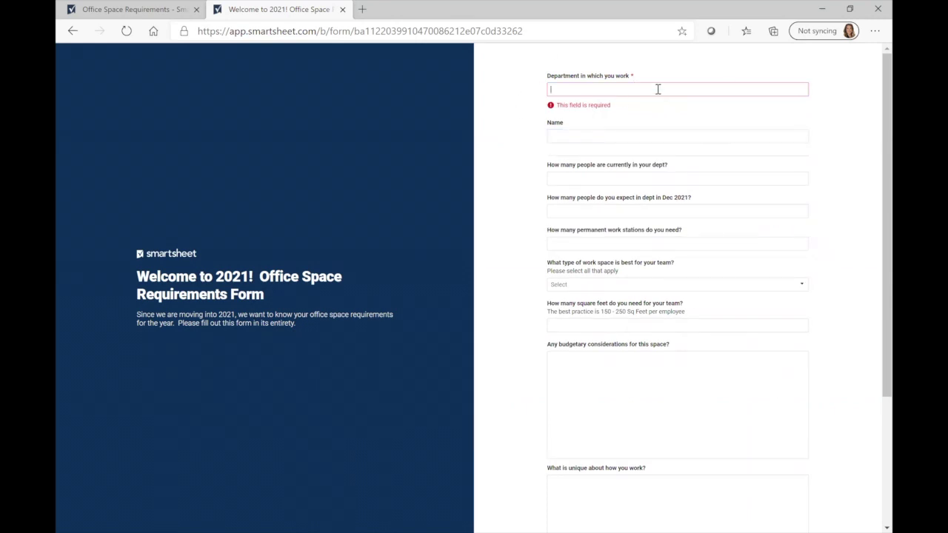
{"action": "type", "text": "M"}
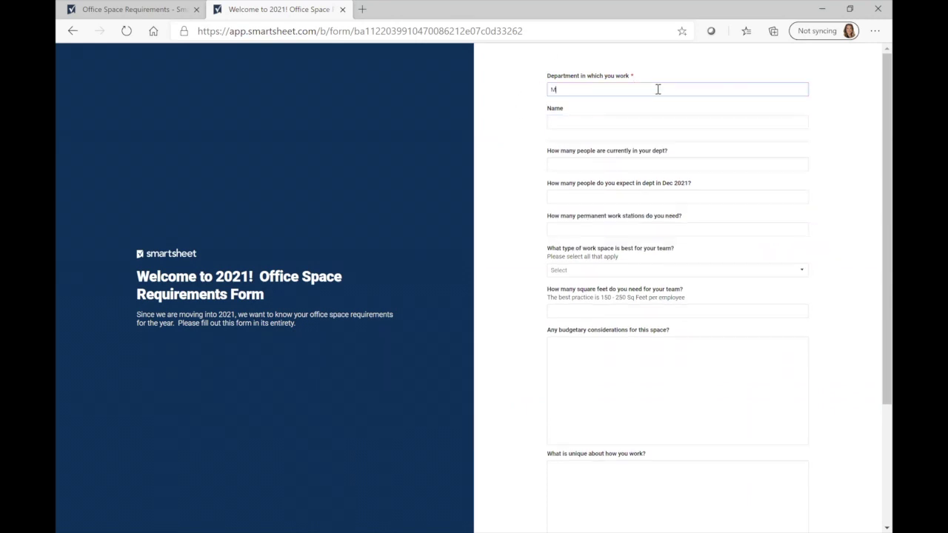
{"action": "type", "text": "arketing"}
{"action": "left_click", "coordinate": [626, 123]}
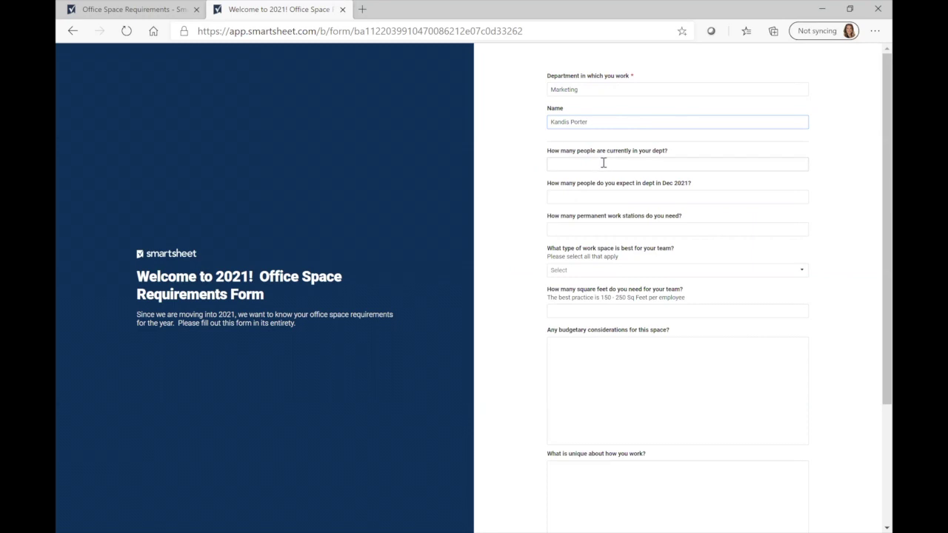
Answer 5 current staff, 10 expected by Dec 2021, and 10 permanent work stations
{"action": "left_click", "coordinate": [602, 163]}
{"action": "type", "text": "5"}
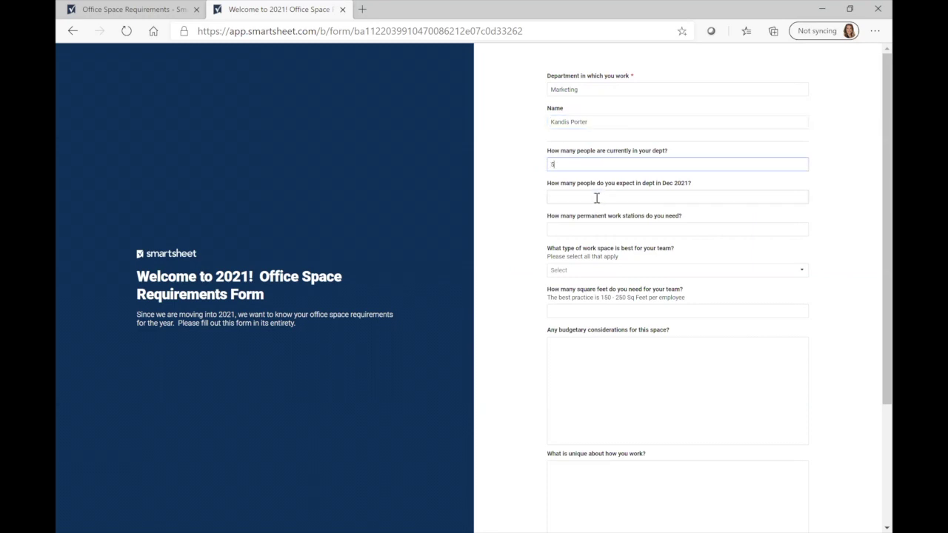
{"action": "left_click", "coordinate": [597, 197]}
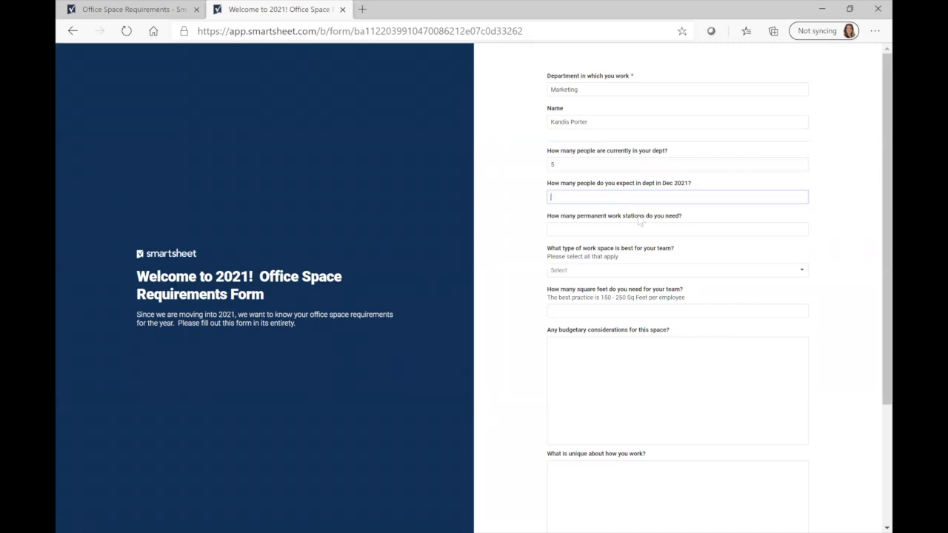
{"action": "type", "text": "10"}
{"action": "scroll", "coordinate": [711, 218], "scroll_direction": "down", "scroll_amount": 1}
{"action": "left_click", "coordinate": [577, 154]}
{"action": "type", "text": "10"}
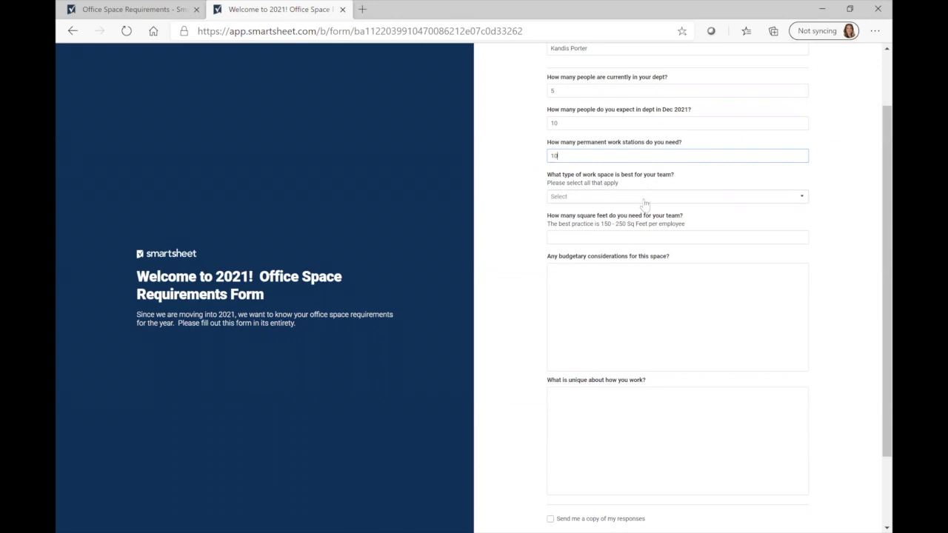
{"action": "left_click", "coordinate": [644, 199]}
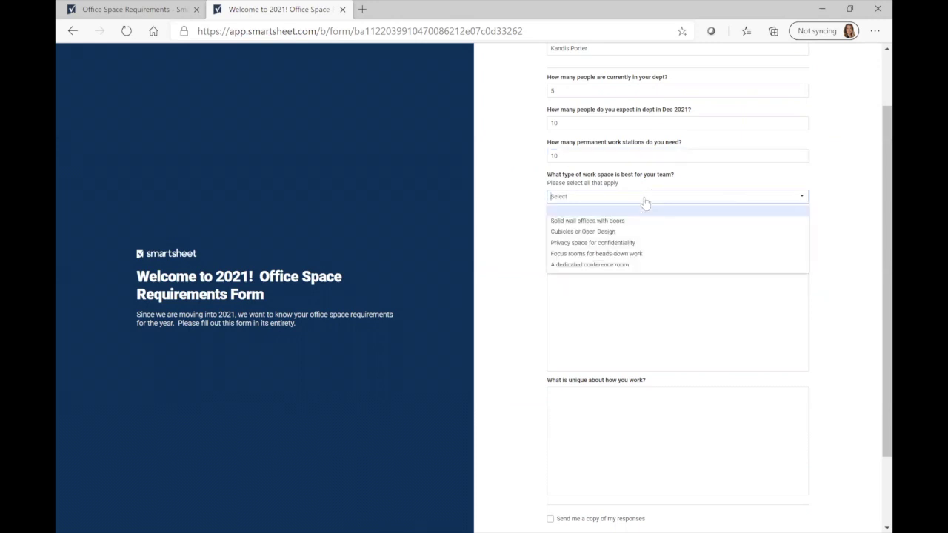
Choose Cubicles or Open Design, Focus rooms and Privacy space as work space types
{"action": "left_click", "coordinate": [642, 232]}
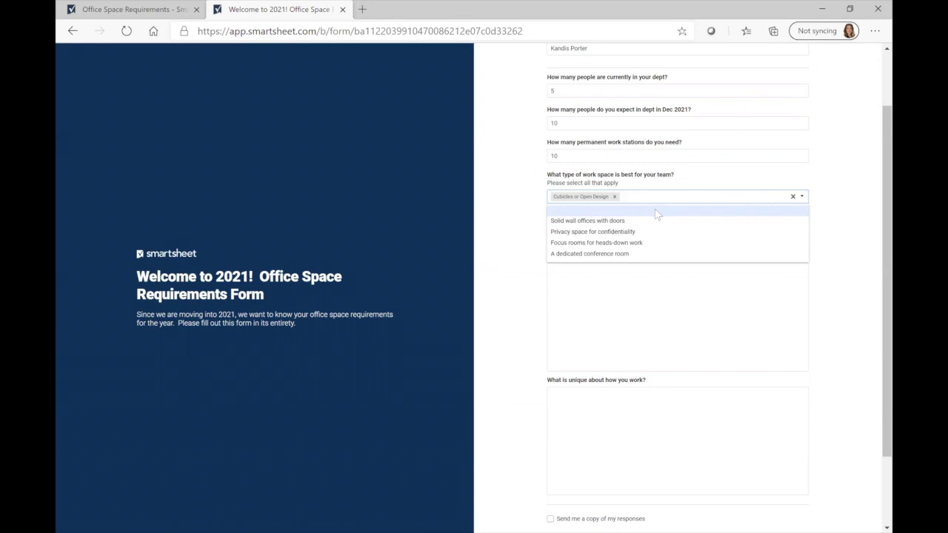
{"action": "left_click", "coordinate": [636, 245]}
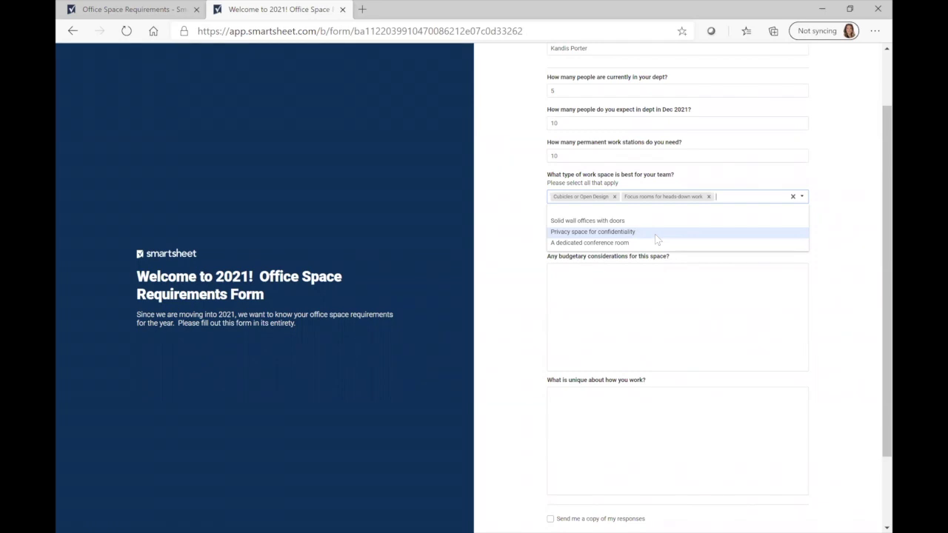
{"action": "left_click", "coordinate": [655, 234]}
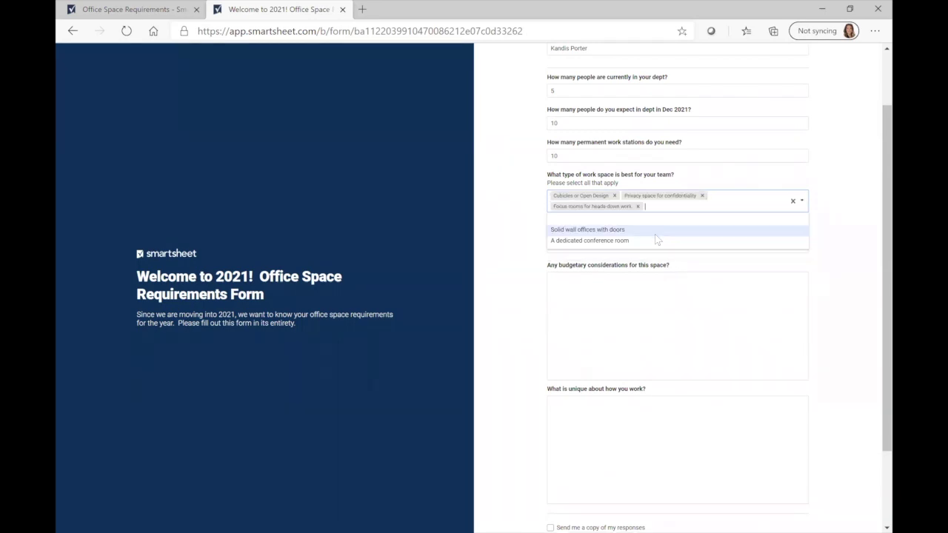
{"action": "left_click", "coordinate": [847, 232]}
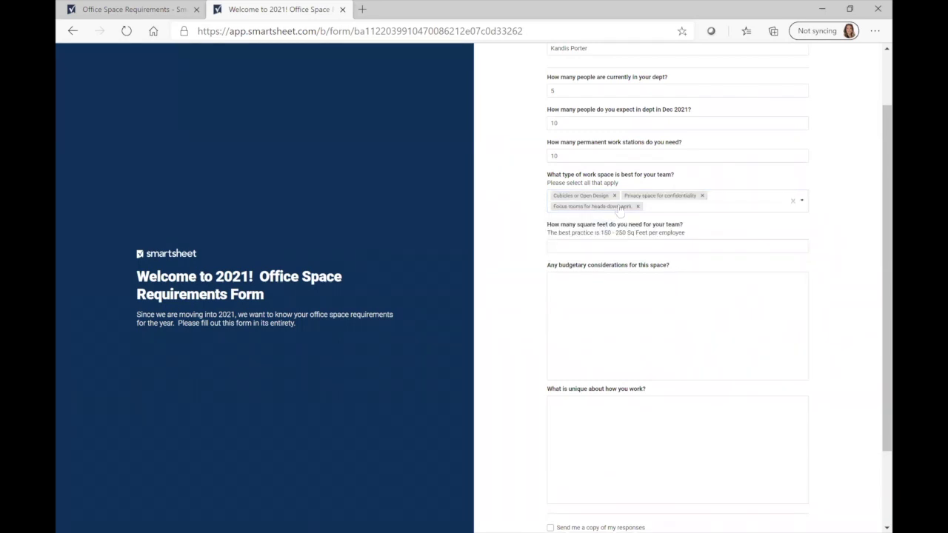
Enter '2500 sq ft' for square footage and 'No - fully funded for the year' for budget
{"action": "left_click", "coordinate": [648, 246]}
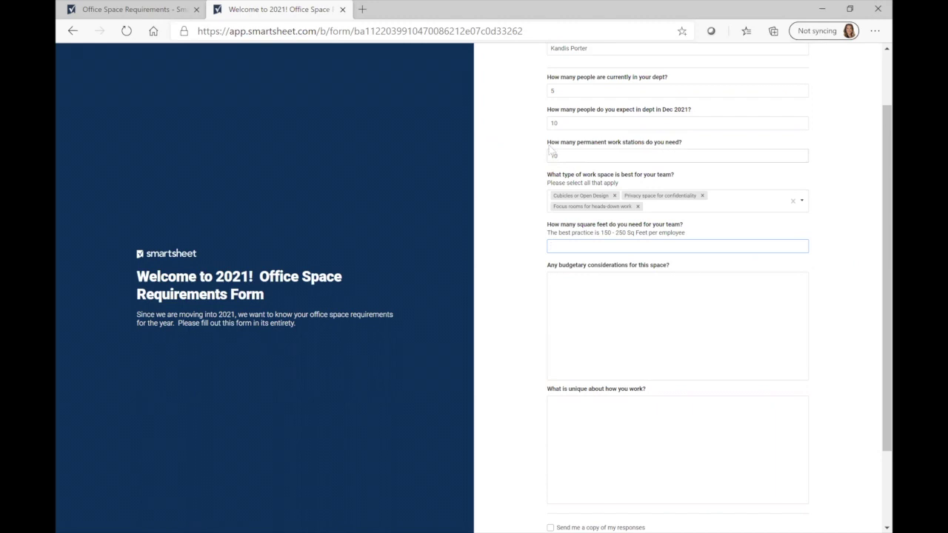
{"action": "left_click", "coordinate": [626, 233]}
{"action": "left_click_drag", "start_coordinate": [627, 233], "coordinate": [614, 232]}
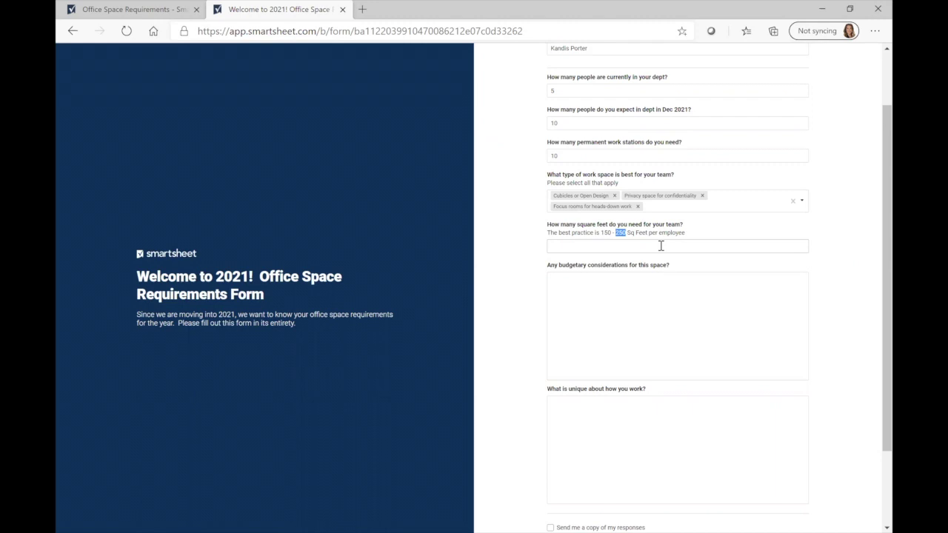
{"action": "left_click", "coordinate": [663, 245]}
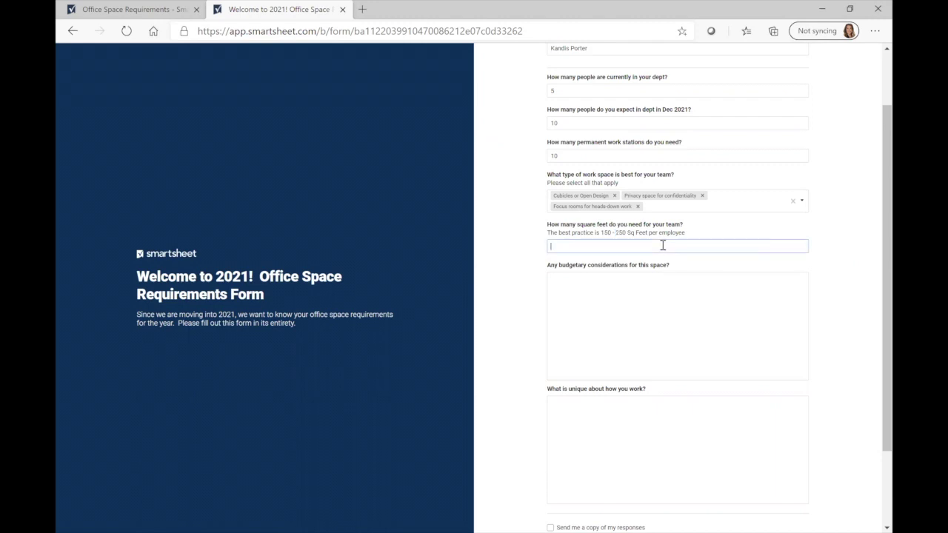
{"action": "type", "text": "2500 sq ft"}
{"action": "left_click", "coordinate": [685, 310]}
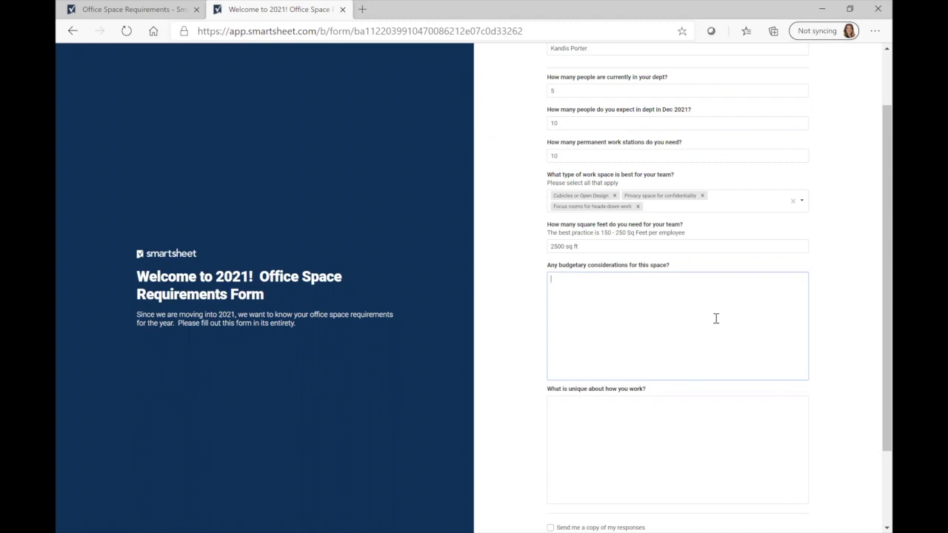
{"action": "type", "text": "No - fully funded for the year"}
Describe the work as 'We love open design plans and need privacy on occasion.', request a copy to the respondent's e-mail, and submit
{"action": "scroll", "coordinate": [725, 321], "scroll_direction": "down", "scroll_amount": 2}
{"action": "left_click", "coordinate": [694, 320]}
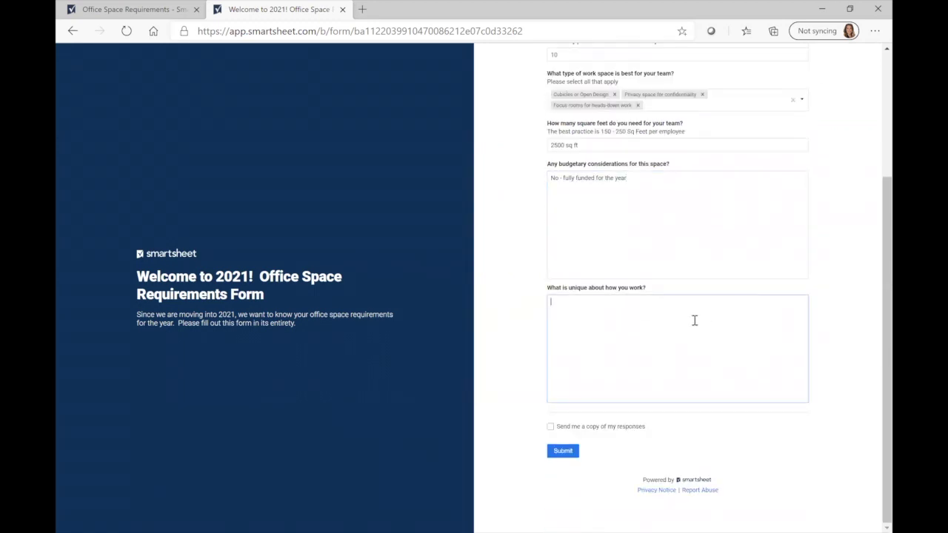
{"action": "type", "text": "We love open design plans and need privacy on occasion."}
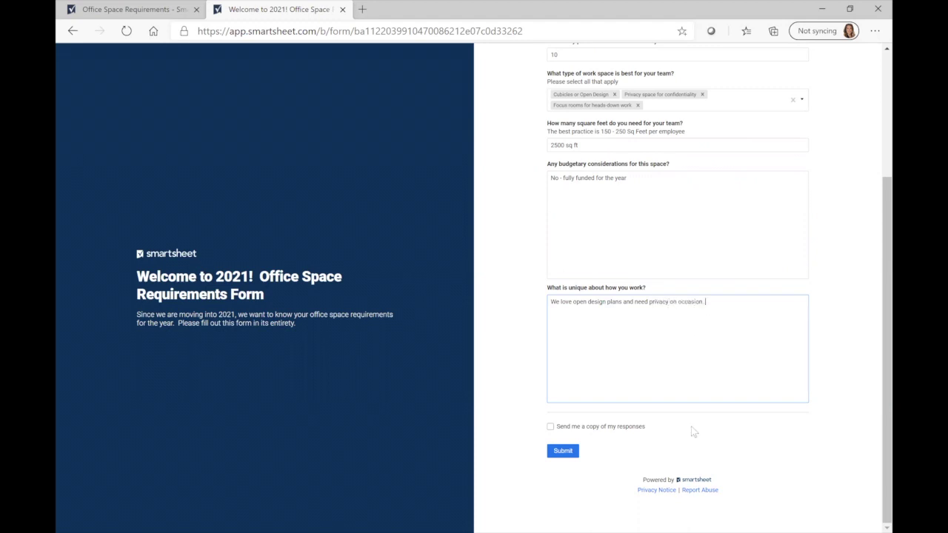
{"action": "left_click", "coordinate": [550, 427]}
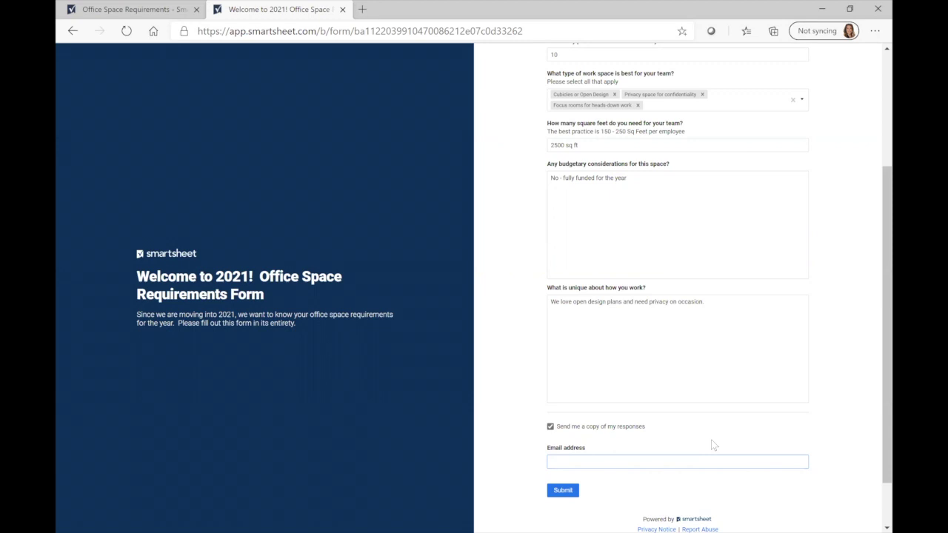
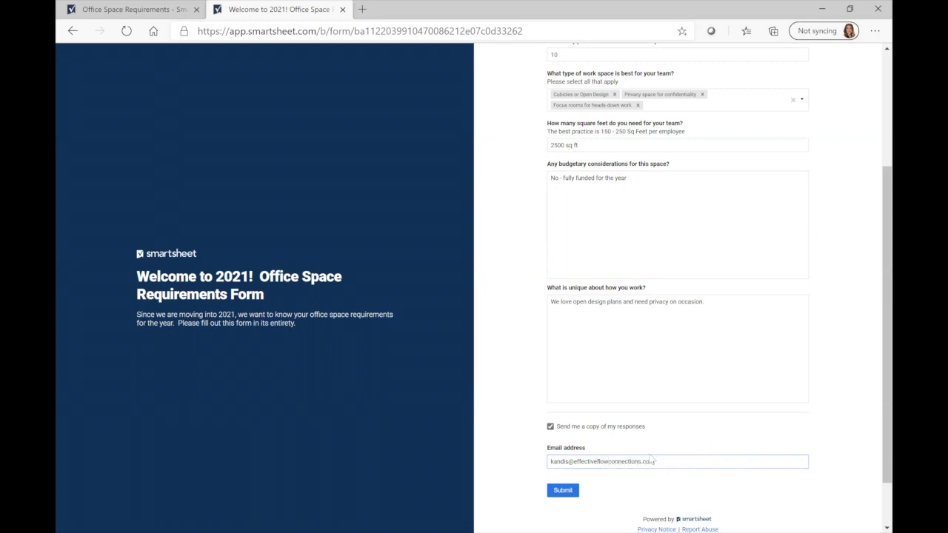
{"action": "left_click", "coordinate": [568, 491]}
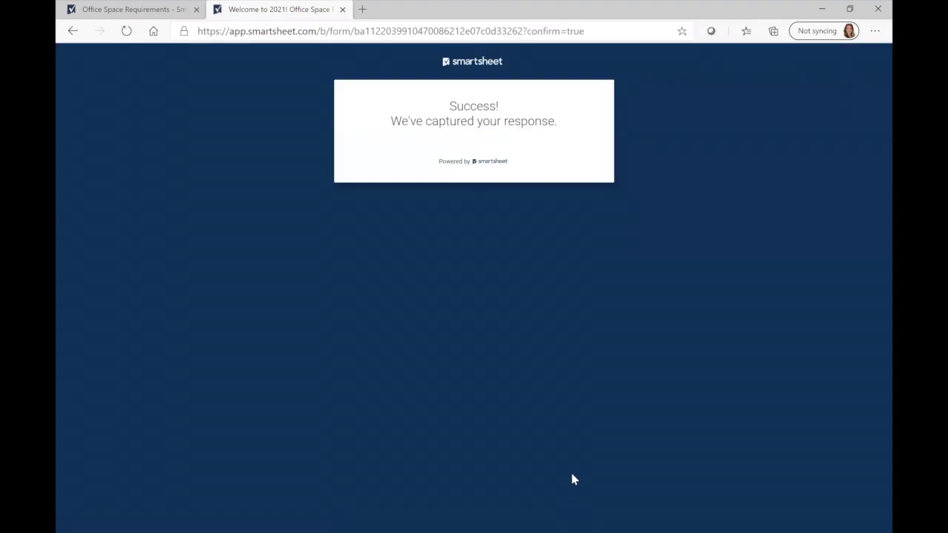
Switch back to the form editor tab, return to the sheet and close the Forms list
{"action": "key", "text": "ctrl+Tab"}
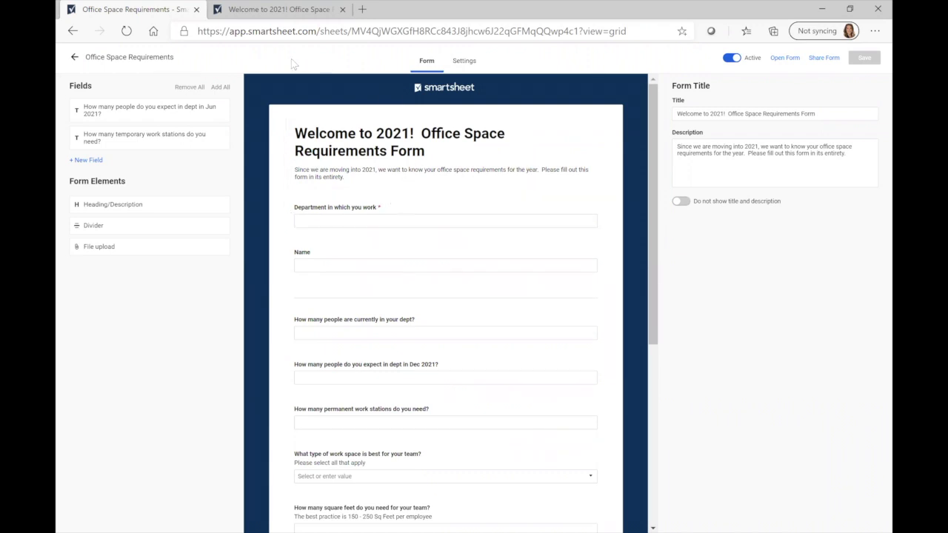
{"action": "left_click", "coordinate": [75, 57]}
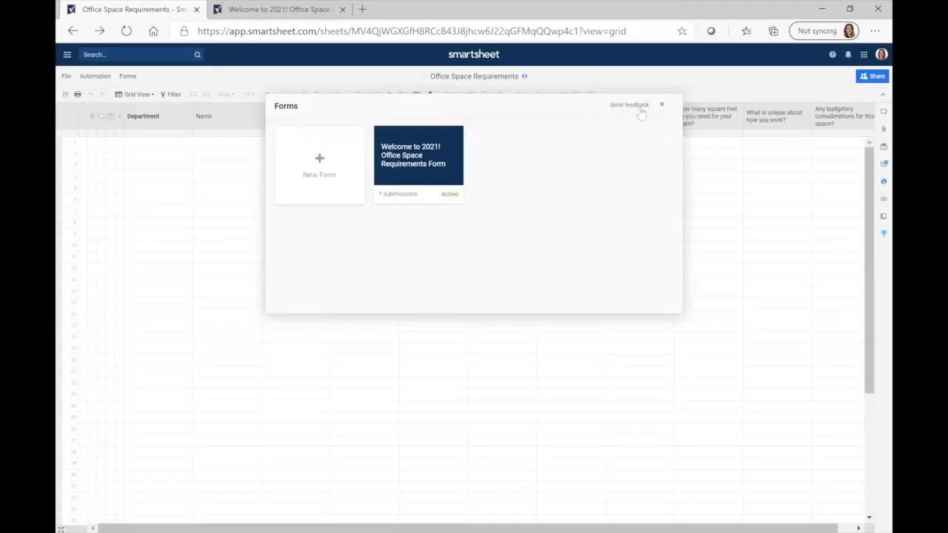
{"action": "left_click", "coordinate": [662, 105]}
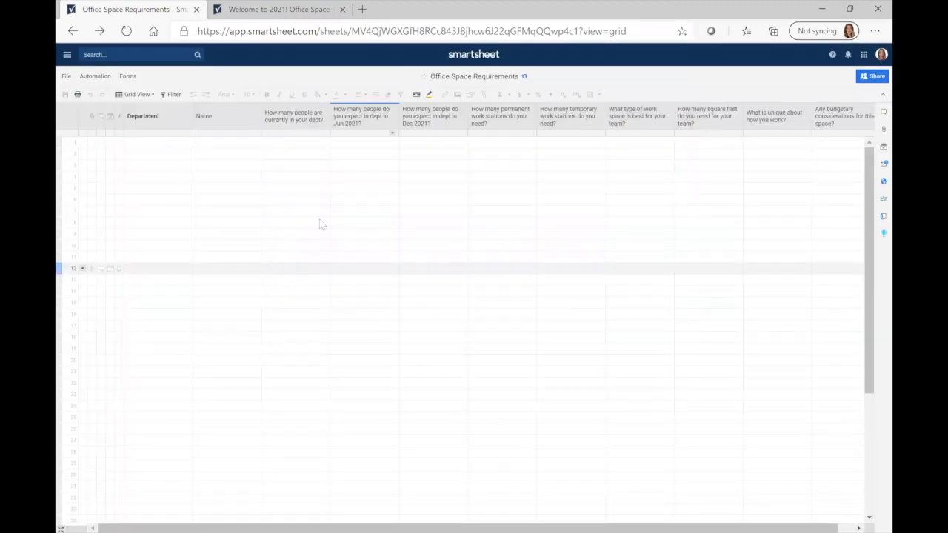
Reload the sheet and review row 1's Jun 2021, temporary stations and budgetary answers
{"action": "left_click", "coordinate": [130, 35]}
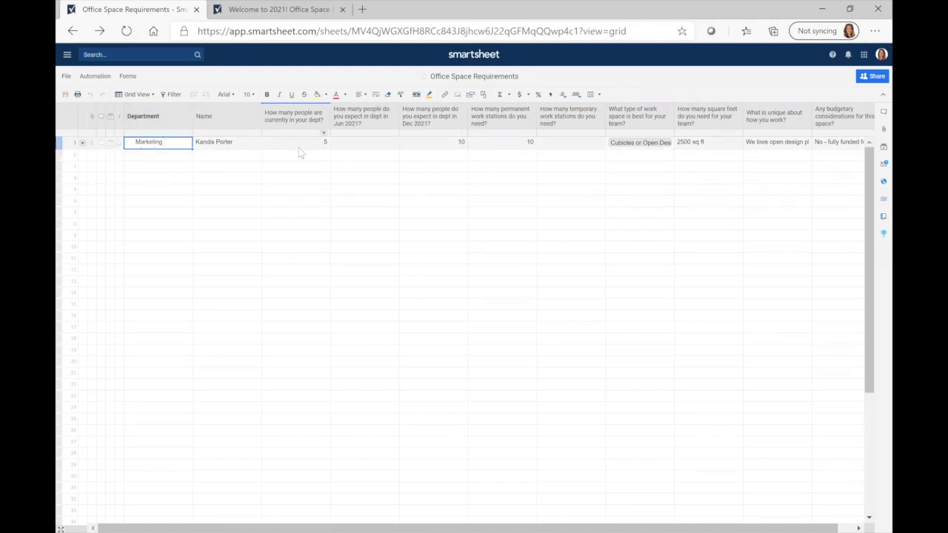
{"action": "left_click", "coordinate": [379, 145]}
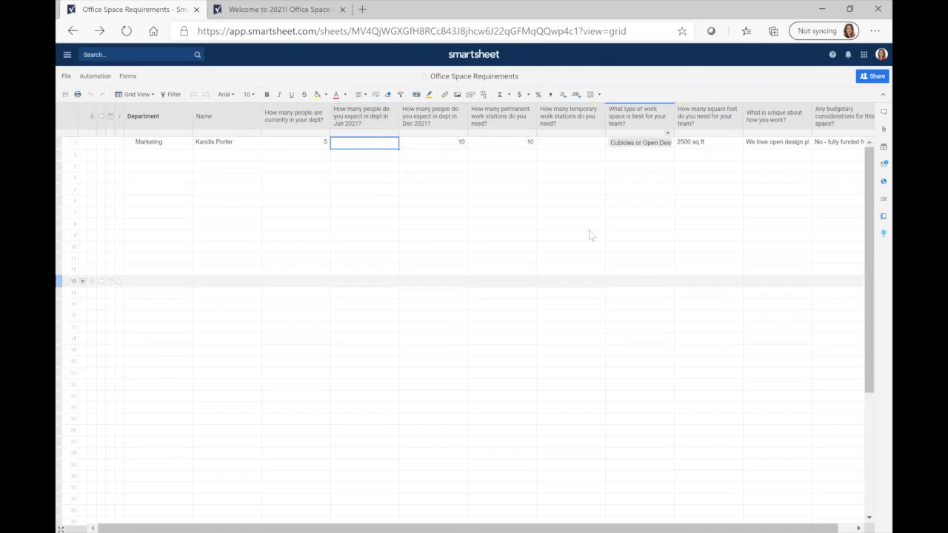
{"action": "left_click", "coordinate": [570, 142]}
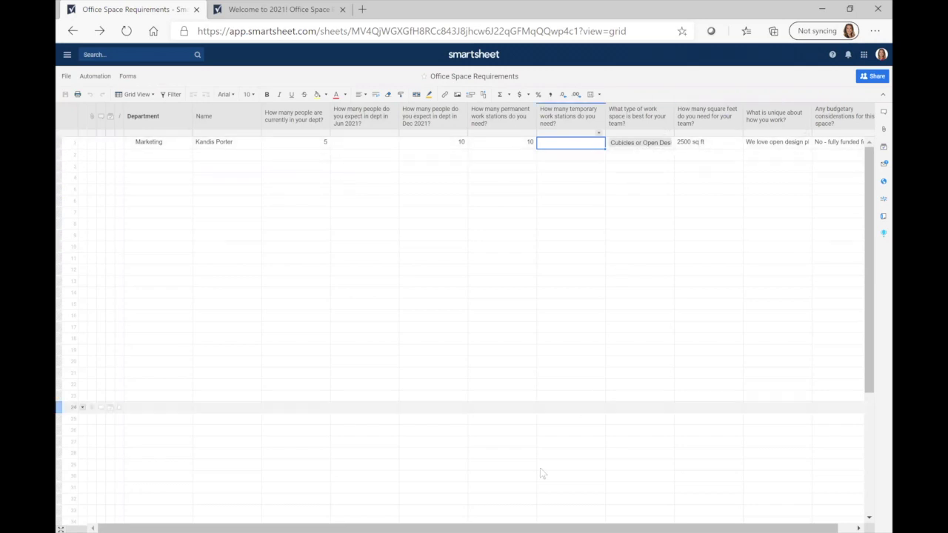
{"action": "scroll", "coordinate": [551, 514], "scroll_direction": "right", "scroll_amount": 1}
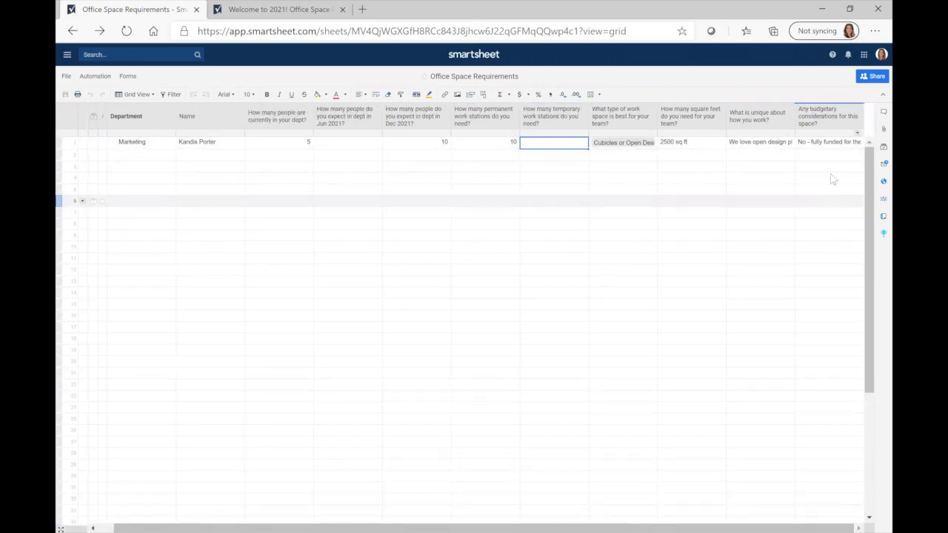
{"action": "left_click", "coordinate": [835, 143]}
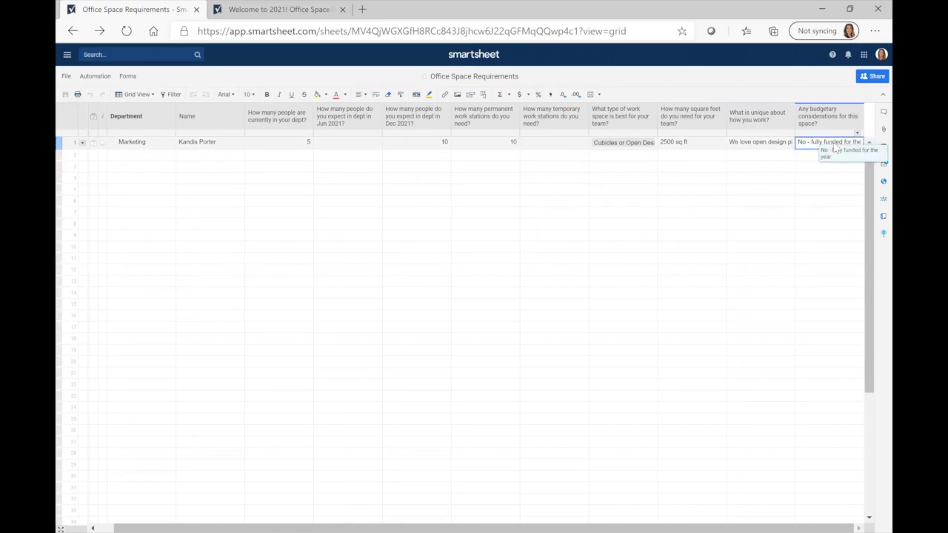
{"action": "key", "text": "Left"}
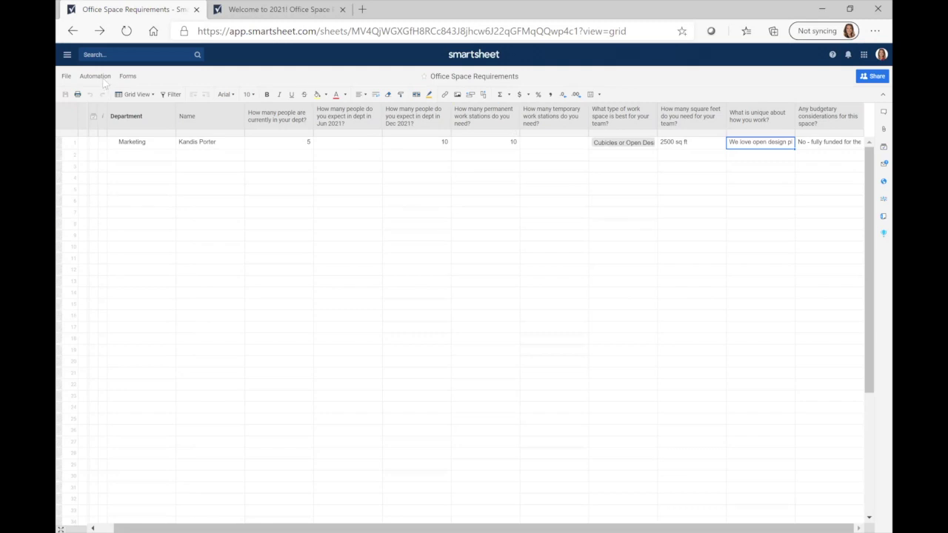
{"action": "right_click", "coordinate": [143, 116]}
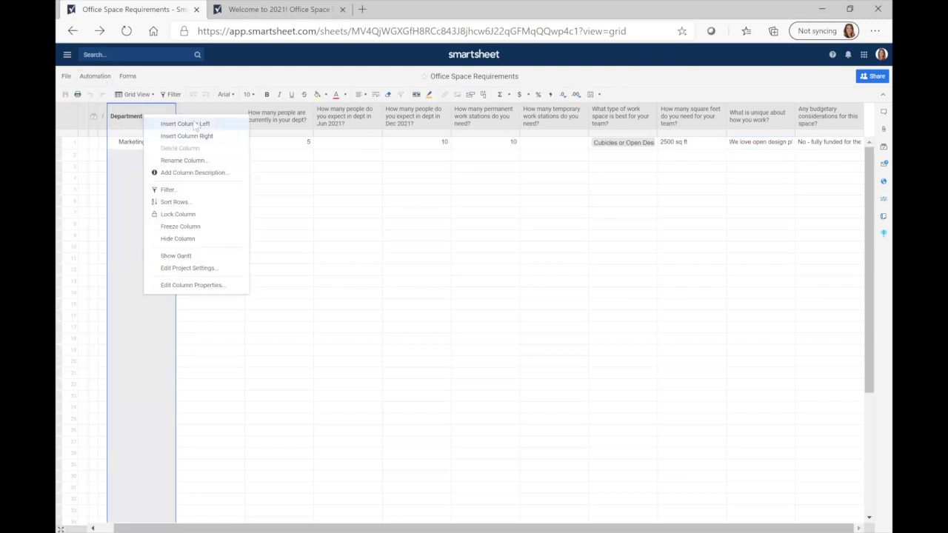
Insert a system Modified (Date) column left of Department and check row 1's value
{"action": "left_click", "coordinate": [194, 126]}
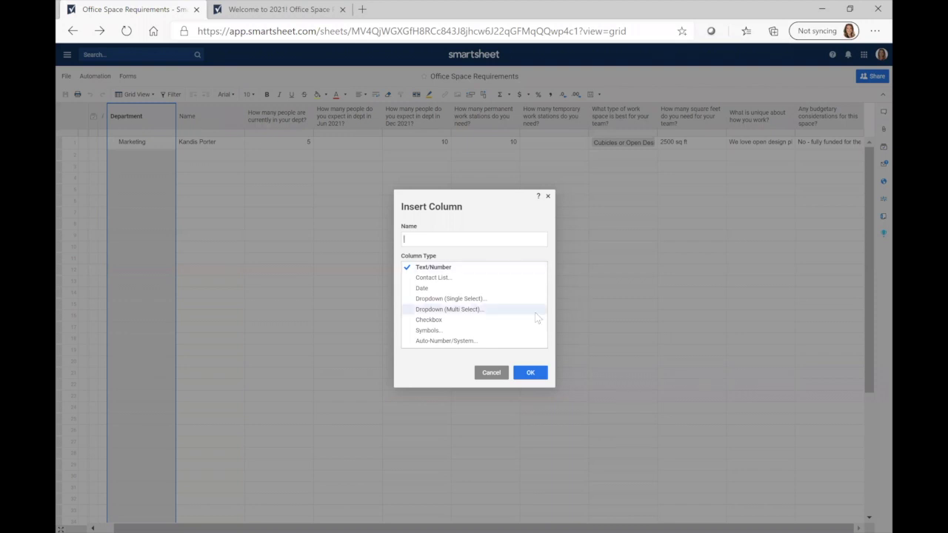
{"action": "left_click", "coordinate": [444, 341]}
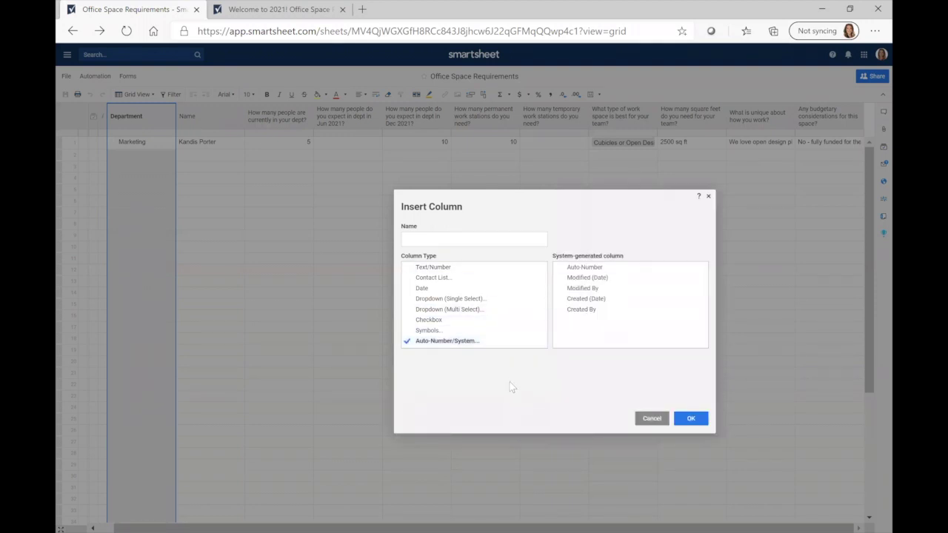
{"action": "left_click", "coordinate": [613, 280]}
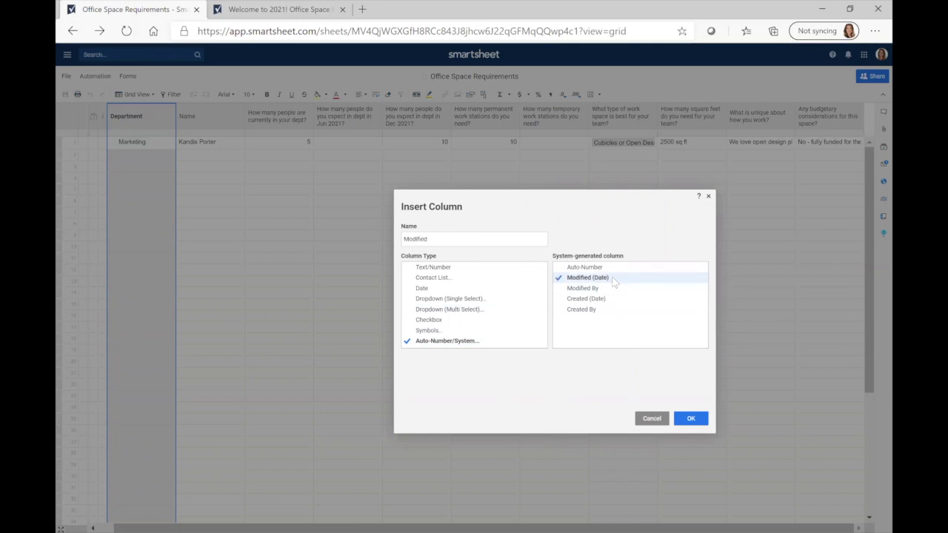
{"action": "left_click", "coordinate": [690, 418]}
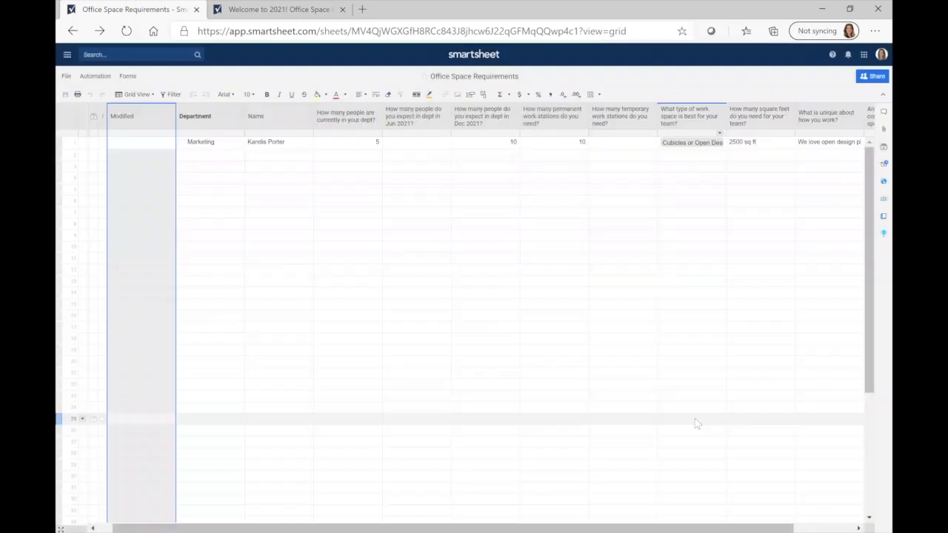
{"action": "left_click", "coordinate": [363, 215]}
{"action": "left_click", "coordinate": [158, 144]}
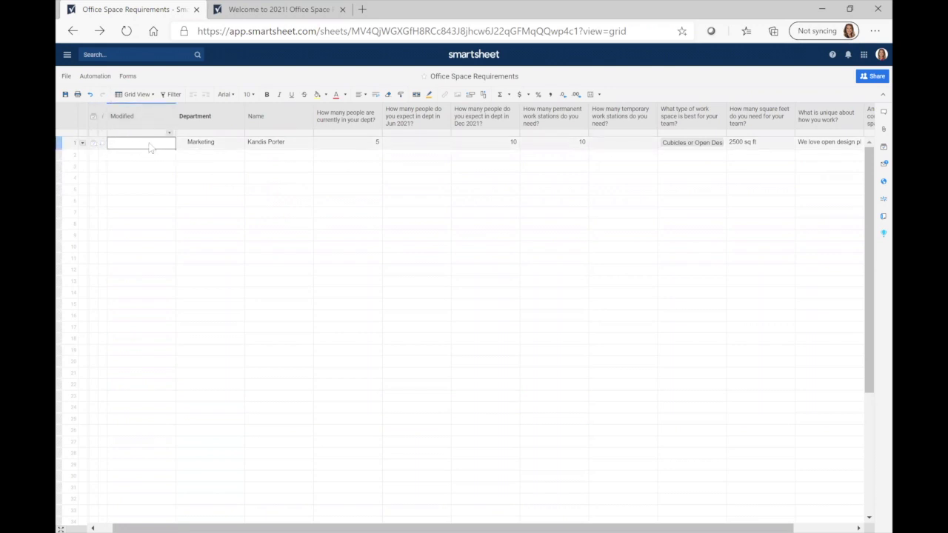
Open the Office Space Requirements form via Manage Forms, then return to the sheet grid
{"action": "left_click", "coordinate": [129, 77]}
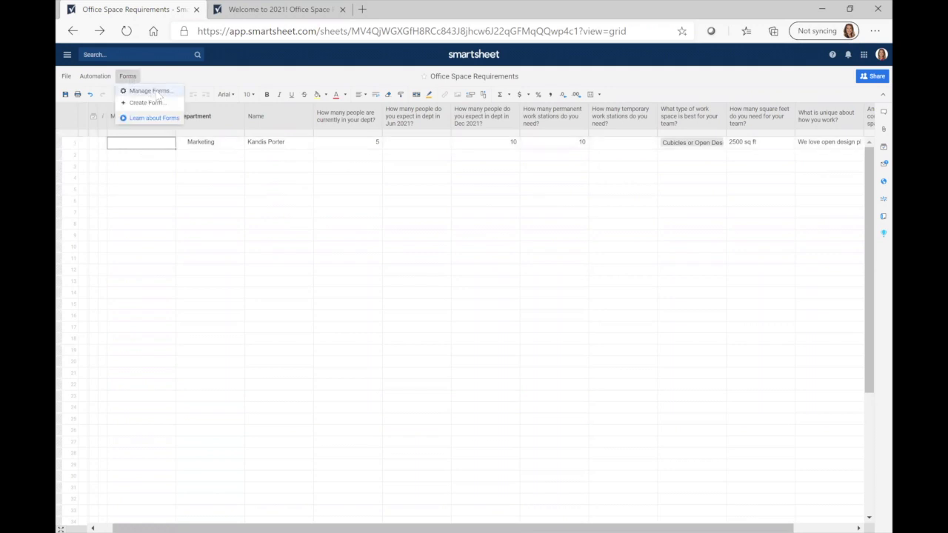
{"action": "left_click", "coordinate": [152, 91]}
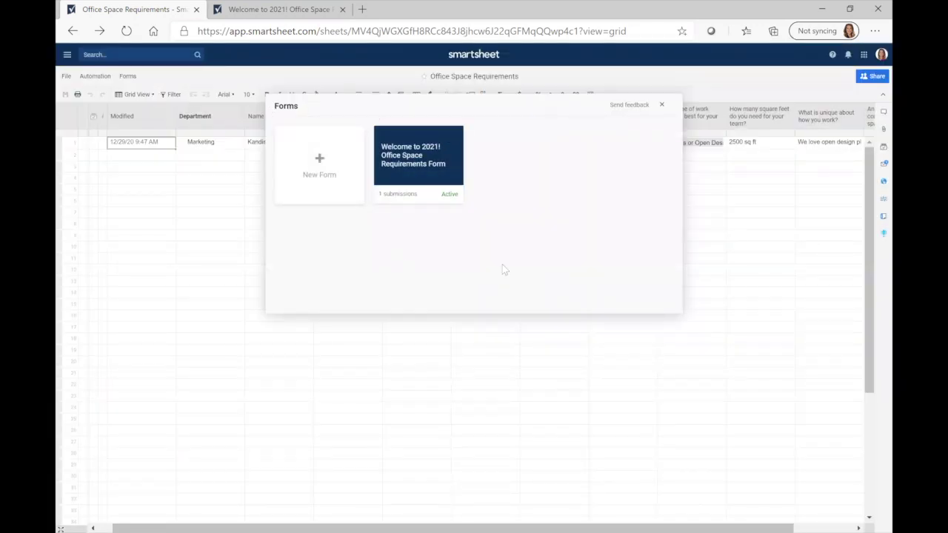
{"action": "mouse_move", "coordinate": [406, 209]}
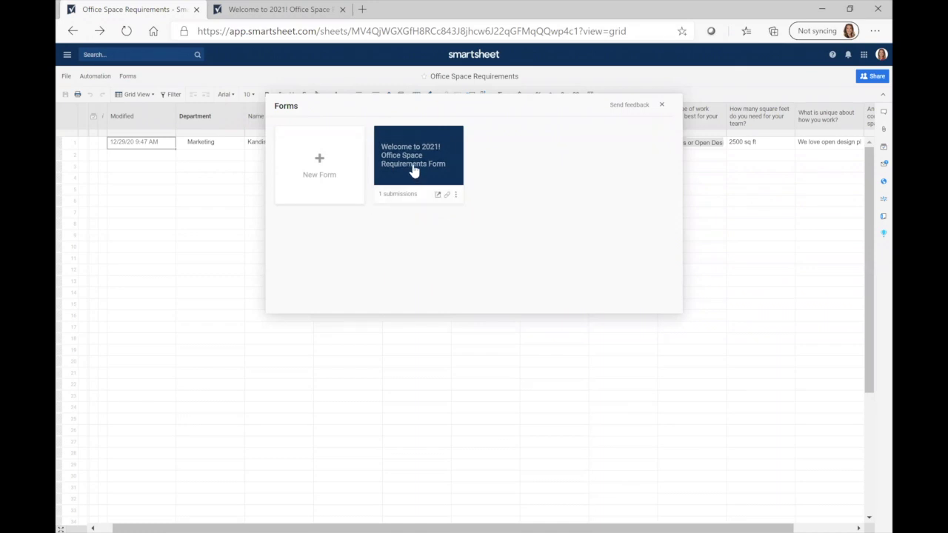
{"action": "left_click", "coordinate": [415, 168]}
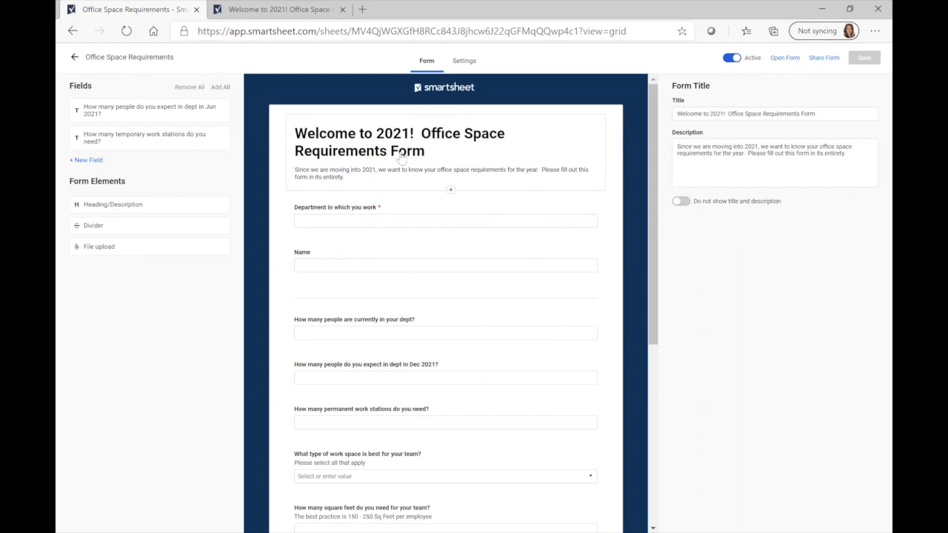
{"action": "left_click", "coordinate": [77, 59]}
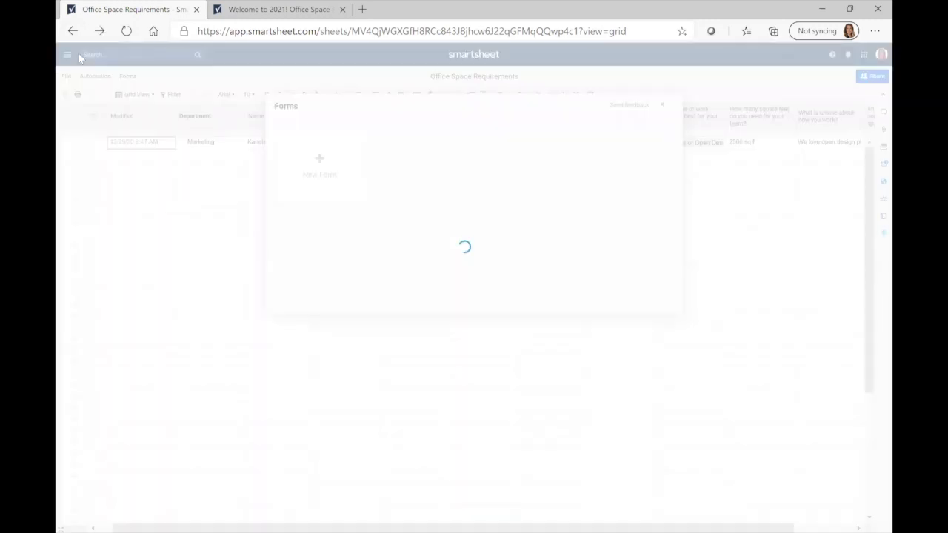
{"action": "left_click", "coordinate": [662, 105]}
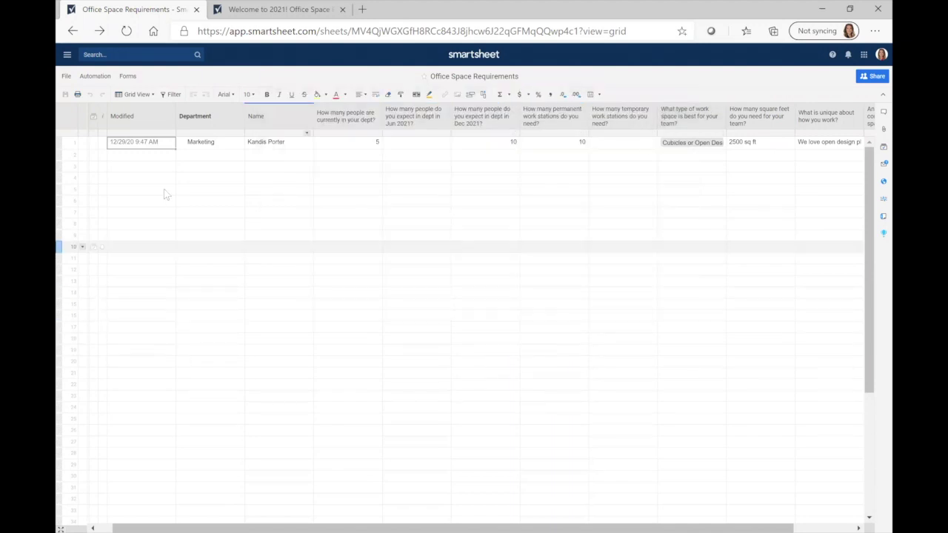
Export Office Space Requirements to Microsoft Excel and open the downloaded .xlsx from the download bar
{"action": "left_click", "coordinate": [67, 76]}
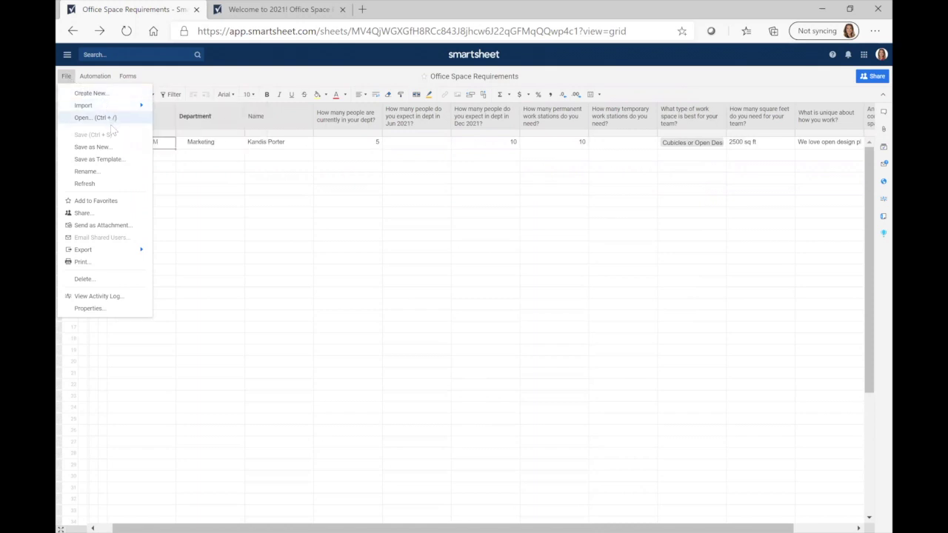
{"action": "mouse_move", "coordinate": [101, 255]}
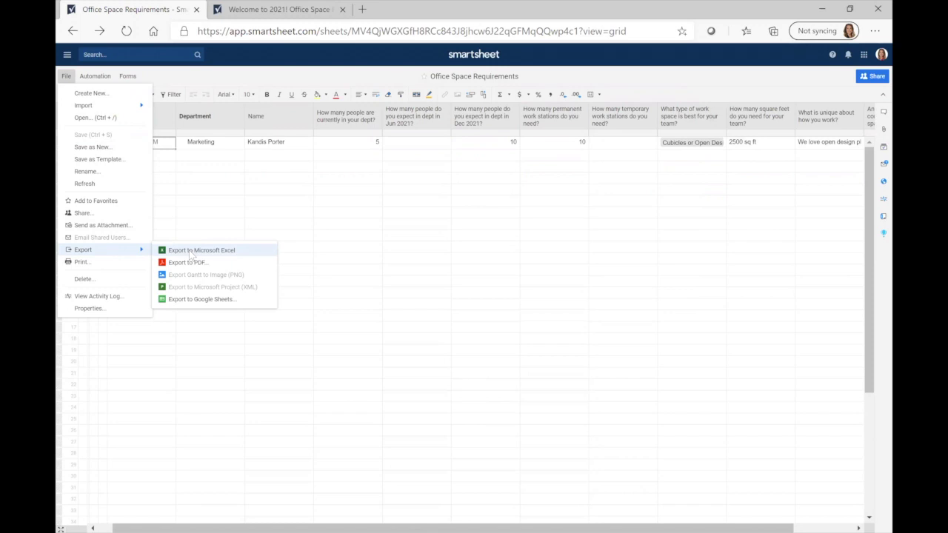
{"action": "left_click", "coordinate": [191, 253]}
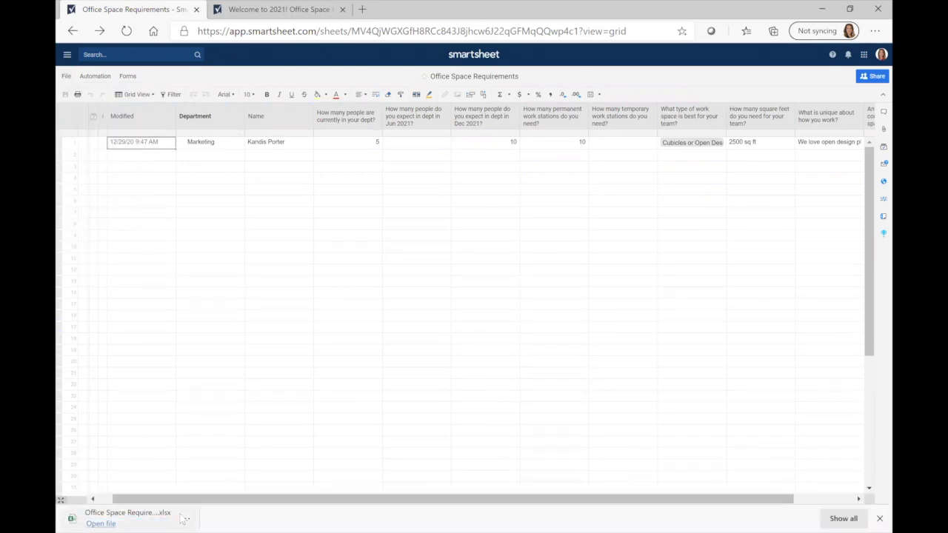
{"action": "left_click", "coordinate": [101, 523]}
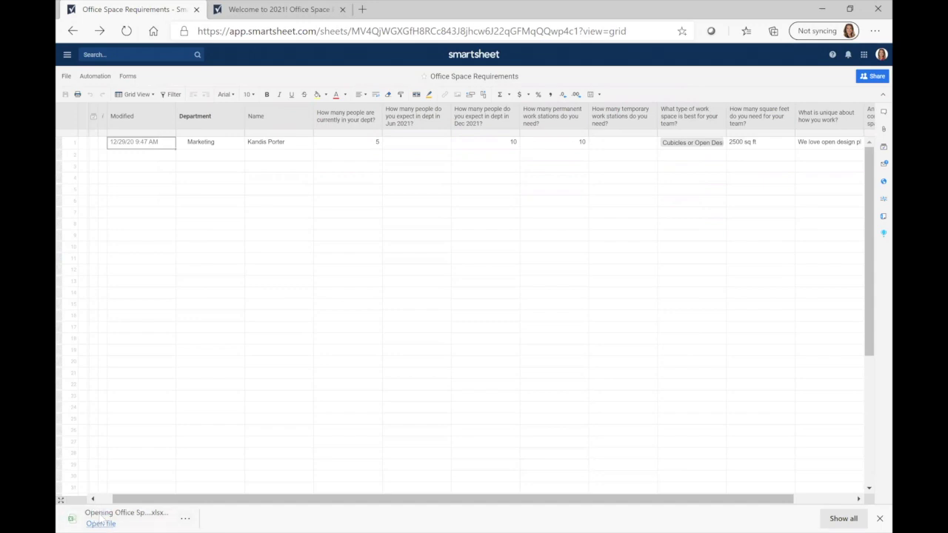